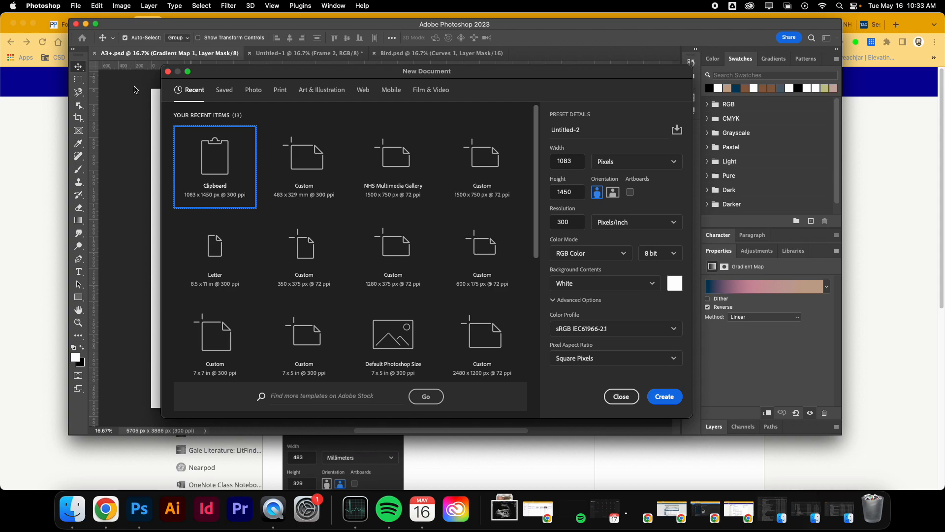
Switch to Chrome and review the Art Photo Sextet assignment's paper size, layout example and document preset settings.
{"action": "left_click", "coordinate": [556, 449]}
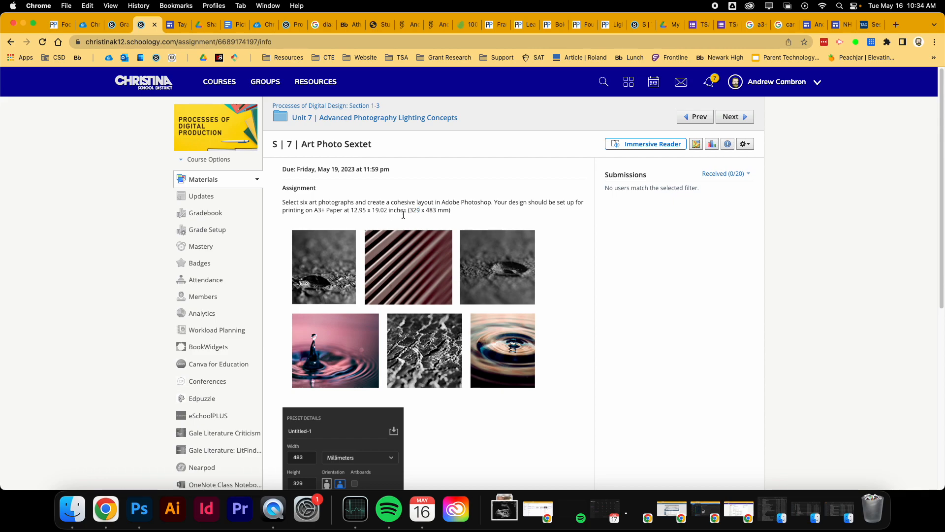
{"action": "scroll", "coordinate": [386, 231], "scroll_direction": "down", "scroll_amount": 6}
{"action": "scroll", "coordinate": [386, 235], "scroll_direction": "up", "scroll_amount": 5}
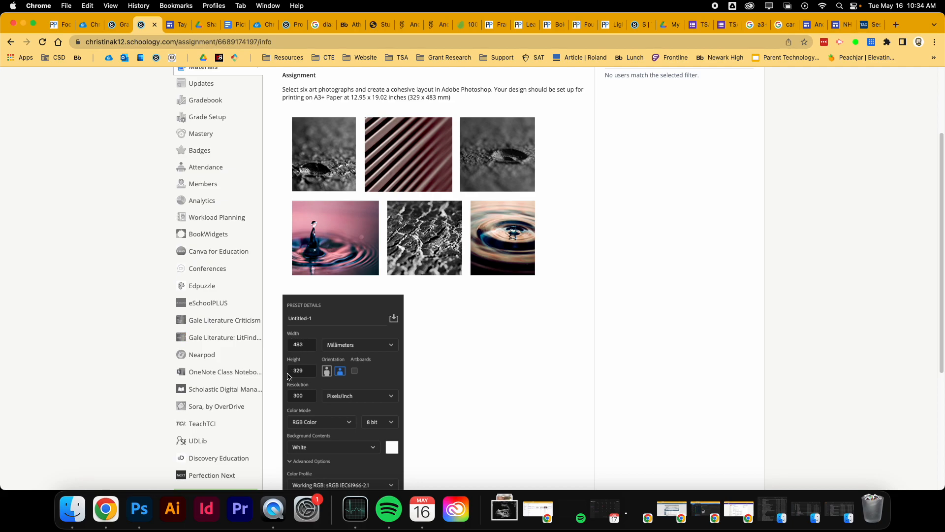
Switch to Photoshop, enter 483 by 329 as the new document's size and change its units to millimetres.
{"action": "left_click", "coordinate": [139, 509]}
{"action": "double_click", "coordinate": [562, 159]}
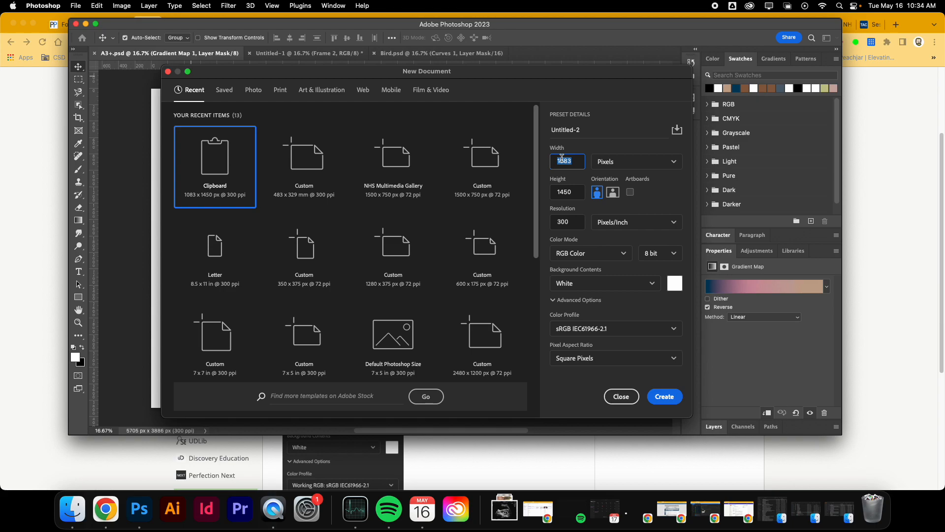
{"action": "type", "text": "48"}
{"action": "double_click", "coordinate": [562, 188]}
{"action": "type", "text": "329"}
{"action": "left_click", "coordinate": [624, 156]}
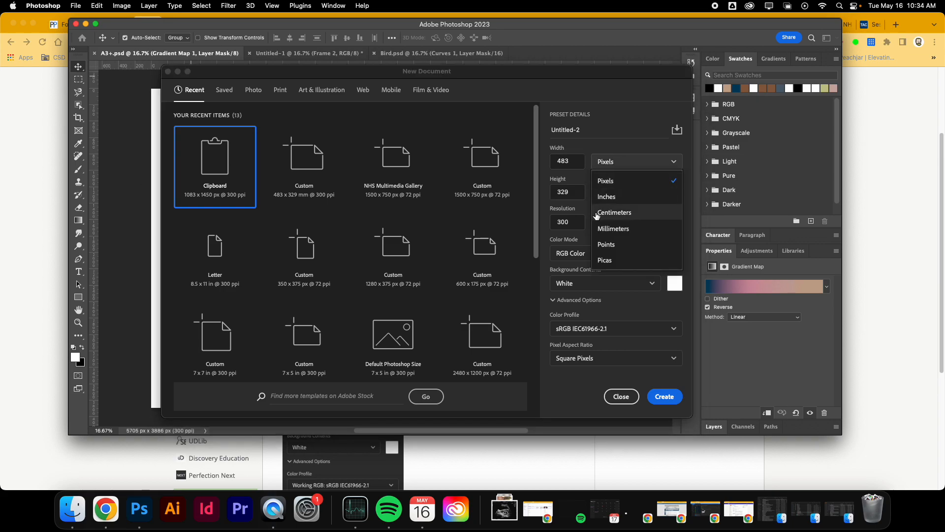
{"action": "left_click", "coordinate": [613, 226]}
Set the new document's width to 483 mm and height to 329 mm, and create it.
{"action": "double_click", "coordinate": [574, 163]}
{"action": "type", "text": "48"}
{"action": "double_click", "coordinate": [558, 193]}
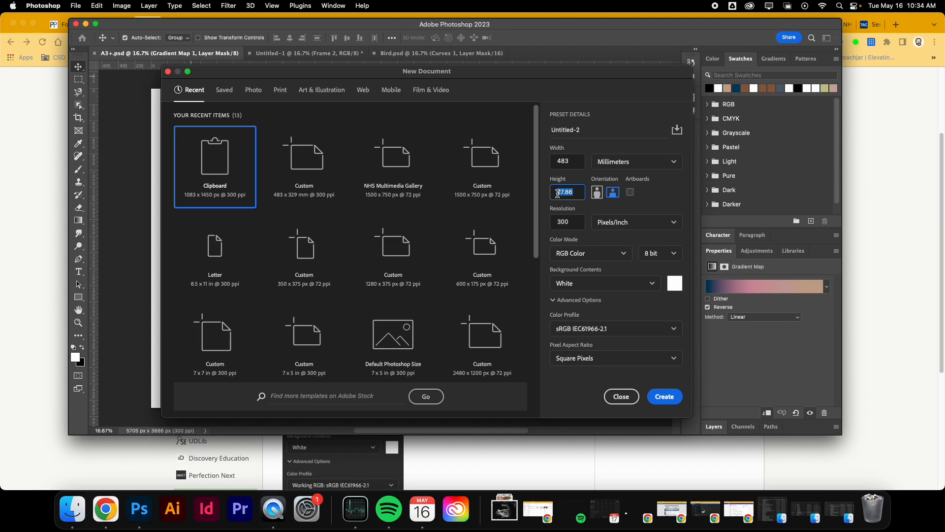
{"action": "type", "text": "329"}
{"action": "left_click", "coordinate": [677, 208]}
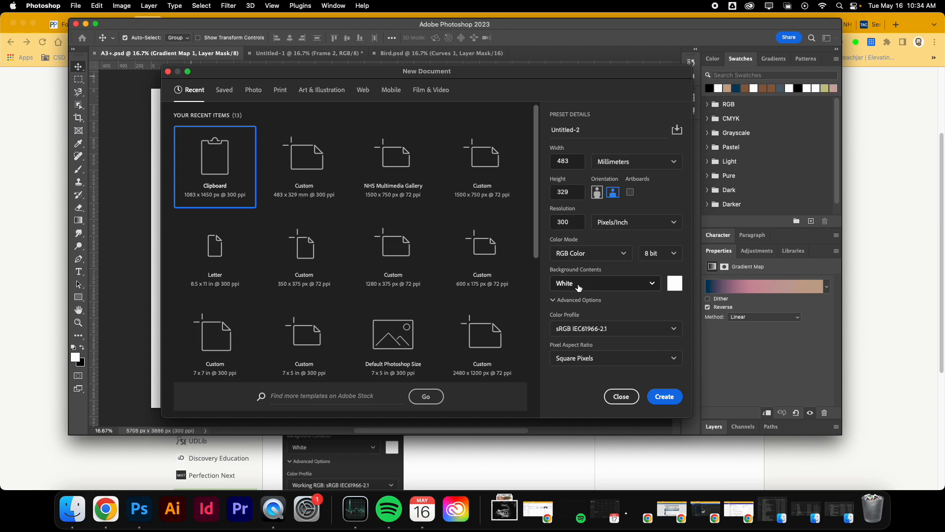
{"action": "left_click", "coordinate": [664, 397]}
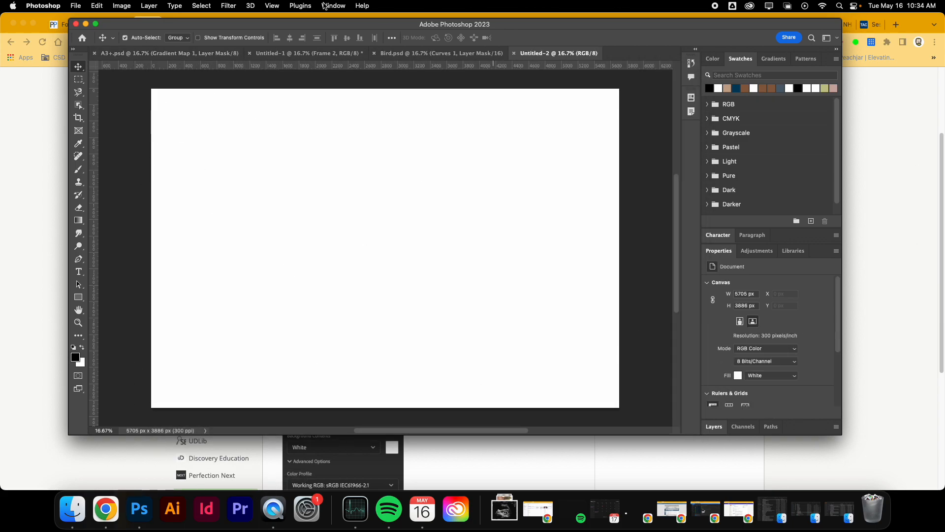
Hide the rulers and show them again.
{"action": "left_click", "coordinate": [276, 5]}
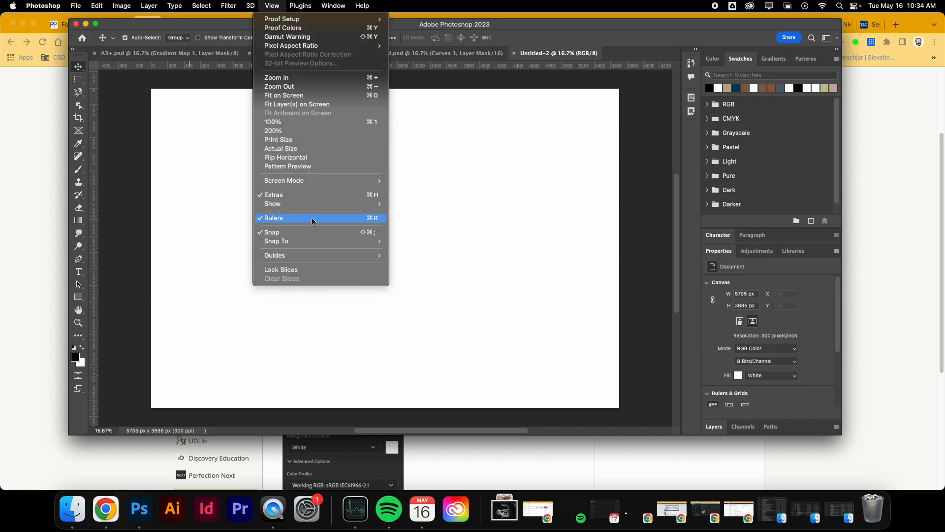
{"action": "left_click", "coordinate": [312, 219]}
{"action": "left_click", "coordinate": [294, 5]}
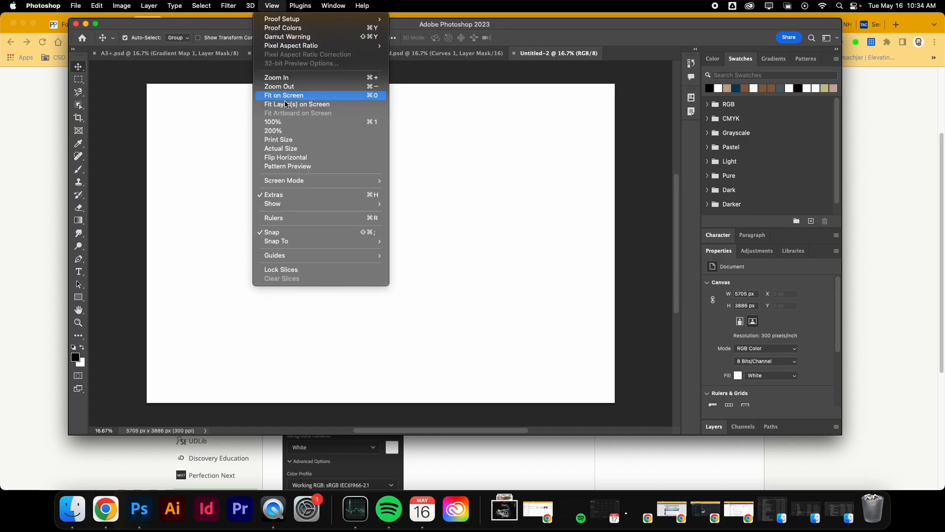
{"action": "left_click", "coordinate": [305, 220]}
Place margin guides about 200 px inside all four edges of the canvas.
{"action": "left_click_drag", "start_coordinate": [287, 65], "coordinate": [281, 94]}
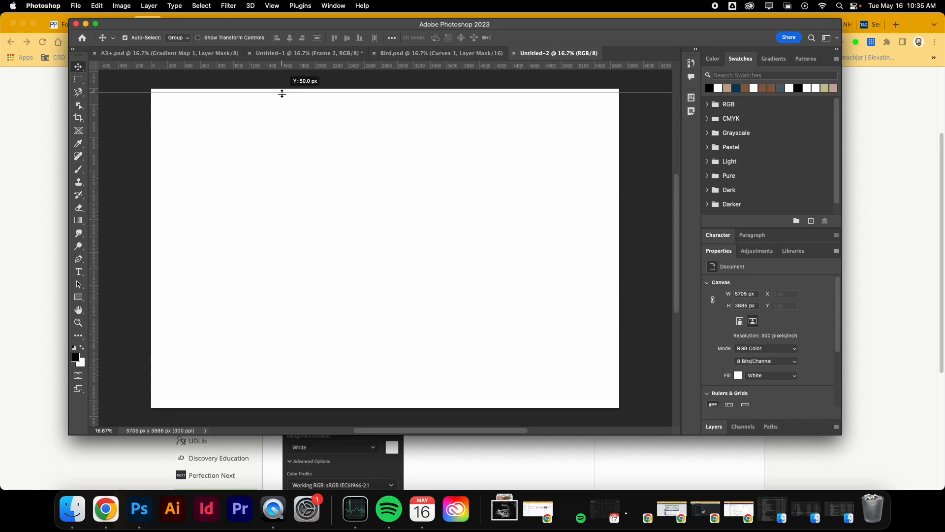
{"action": "left_click_drag", "start_coordinate": [282, 94], "coordinate": [281, 105]}
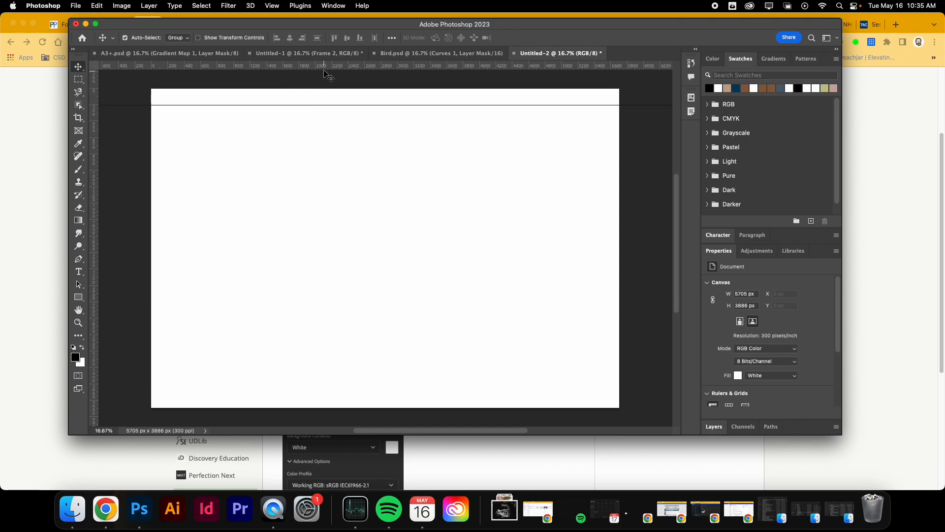
{"action": "left_click_drag", "start_coordinate": [253, 64], "coordinate": [256, 392]}
{"action": "left_click_drag", "start_coordinate": [95, 185], "coordinate": [168, 182]}
{"action": "left_click_drag", "start_coordinate": [96, 172], "coordinate": [605, 231]}
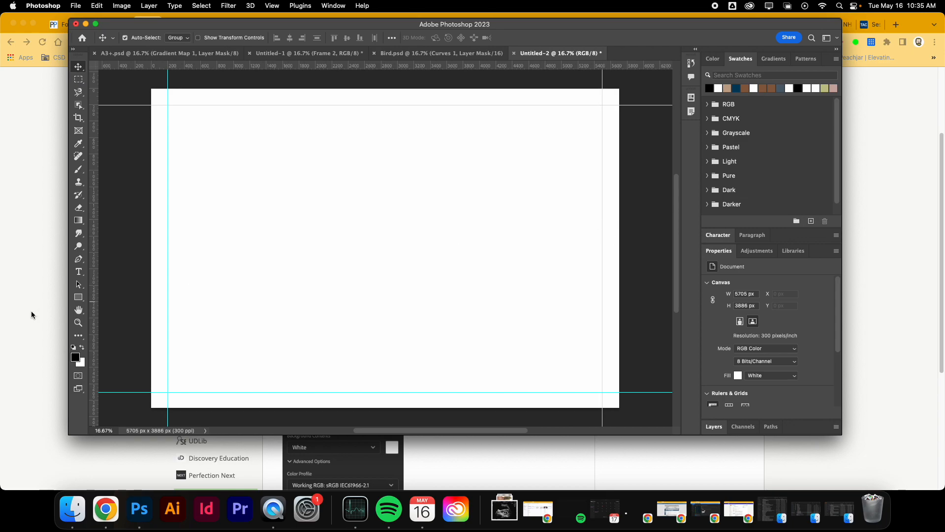
Add a horizontal guide near mid-height and draw three upper-row frames about 1561 px high and 1329, 2304 and 1065 px wide.
{"action": "left_click", "coordinate": [78, 130]}
{"action": "left_click_drag", "start_coordinate": [192, 68], "coordinate": [196, 244]}
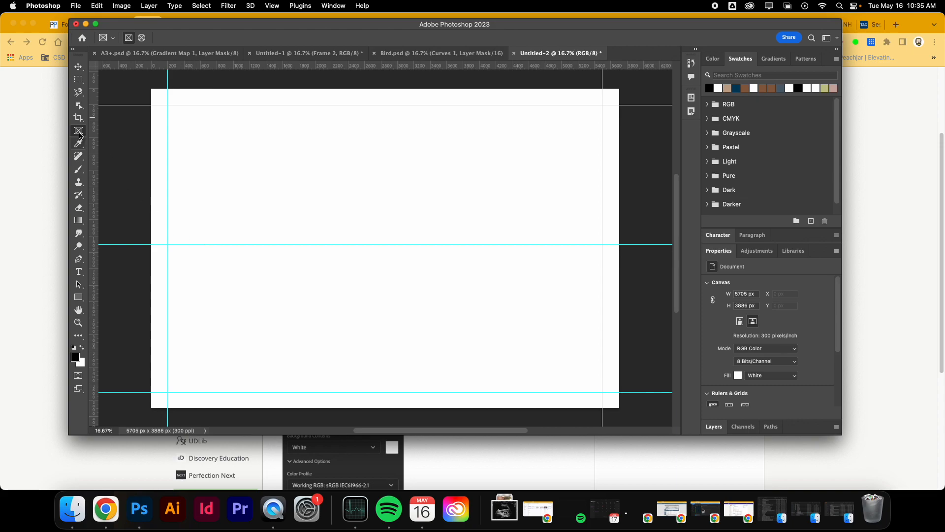
{"action": "left_click_drag", "start_coordinate": [167, 104], "coordinate": [277, 233]}
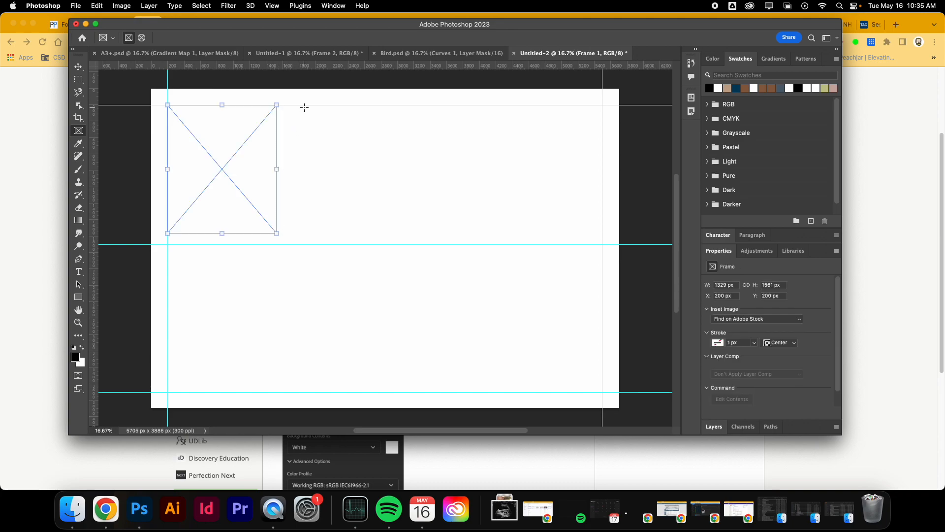
{"action": "left_click_drag", "start_coordinate": [303, 105], "coordinate": [492, 232]}
{"action": "left_click_drag", "start_coordinate": [515, 105], "coordinate": [603, 233]}
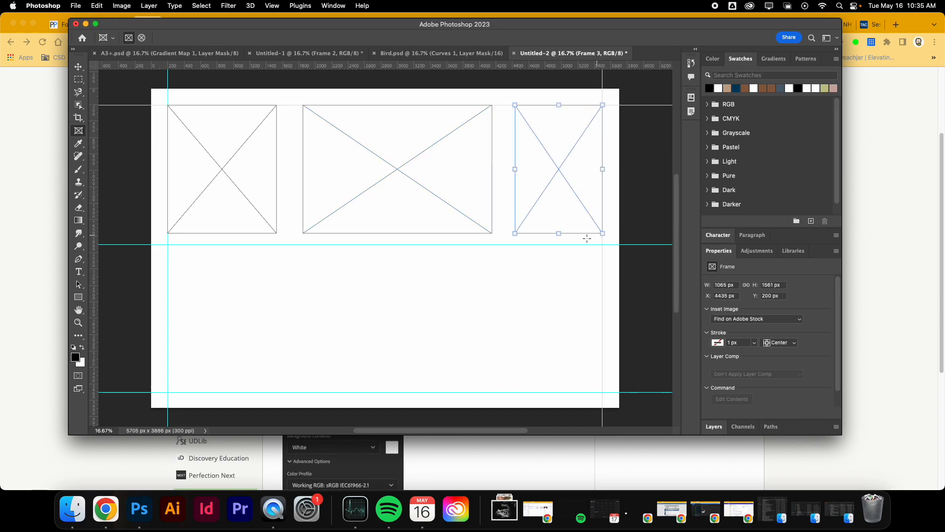
Duplicate the three upper frames into a lower row on the bottom guide, ordered narrow, medium and wide from left to right.
{"action": "left_click_drag", "start_coordinate": [581, 145], "coordinate": [337, 323]}
{"action": "key", "text": "super+z"}
{"action": "left_click", "coordinate": [250, 164]}
{"action": "left_click_drag", "start_coordinate": [244, 192], "coordinate": [351, 352]}
{"action": "left_click", "coordinate": [373, 187]}
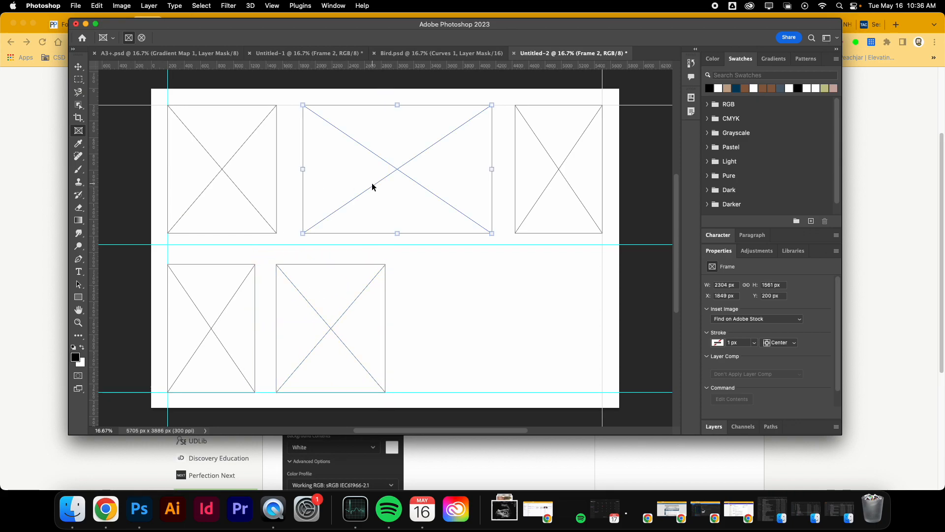
{"action": "left_click_drag", "start_coordinate": [384, 206], "coordinate": [493, 348]}
Nudge the middle frame of each row to even out the gaps, and move the middle guide to the canvas's vertical centre.
{"action": "left_click_drag", "start_coordinate": [329, 332], "coordinate": [333, 333]}
{"action": "left_click_drag", "start_coordinate": [393, 168], "coordinate": [391, 169]}
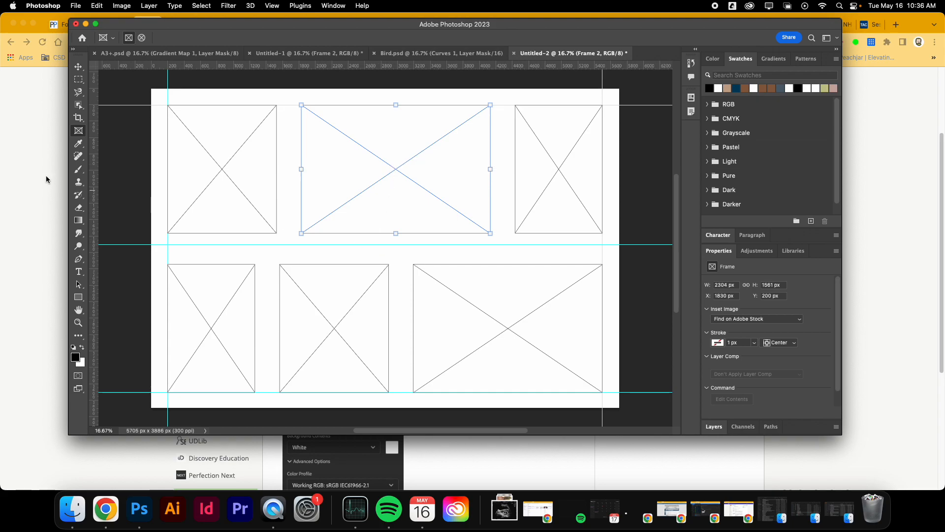
{"action": "left_click", "coordinate": [78, 67]}
{"action": "left_click_drag", "start_coordinate": [217, 245], "coordinate": [218, 250]}
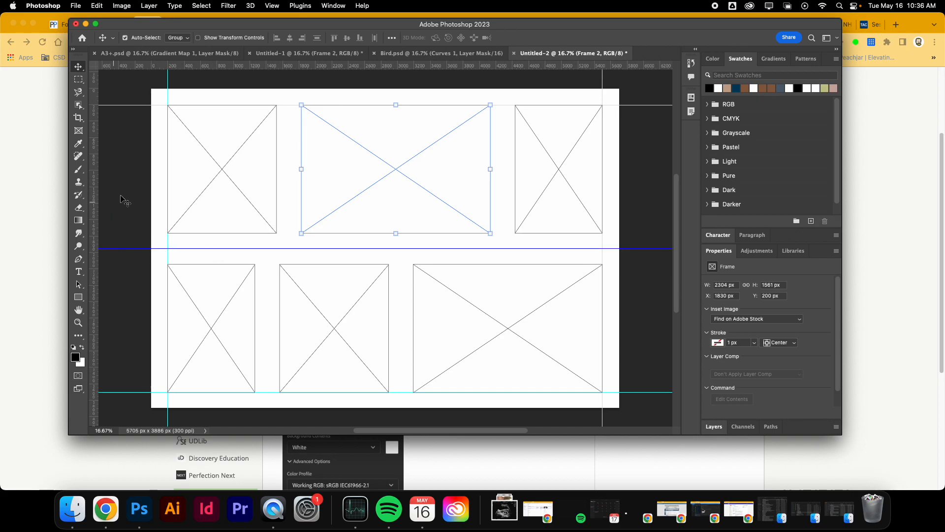
{"action": "left_click", "coordinate": [145, 189]}
{"action": "left_click", "coordinate": [242, 216]}
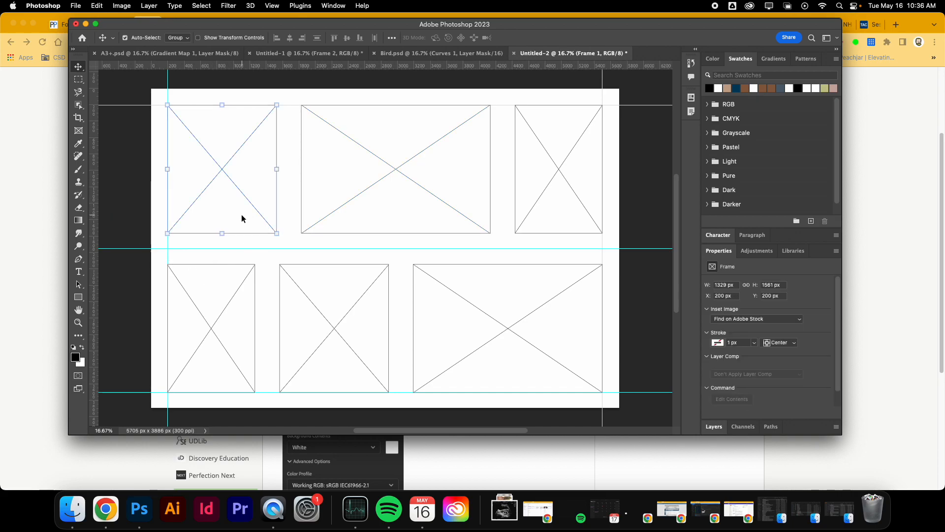
{"action": "mouse_move", "coordinate": [218, 232]}
{"action": "left_mouse_down"}
{"action": "mouse_move", "coordinate": [218, 249]}
{"action": "mouse_move", "coordinate": [222, 239]}
{"action": "left_mouse_up"}
{"action": "key", "text": "super+z"}
{"action": "key", "text": "super+z"}
Add horizontal guides at about 1850 and 2050 px and extend the three upper frames down to the 1850 px guide.
{"action": "left_click_drag", "start_coordinate": [240, 65], "coordinate": [222, 240]}
{"action": "left_click_drag", "start_coordinate": [233, 65], "coordinate": [220, 240]}
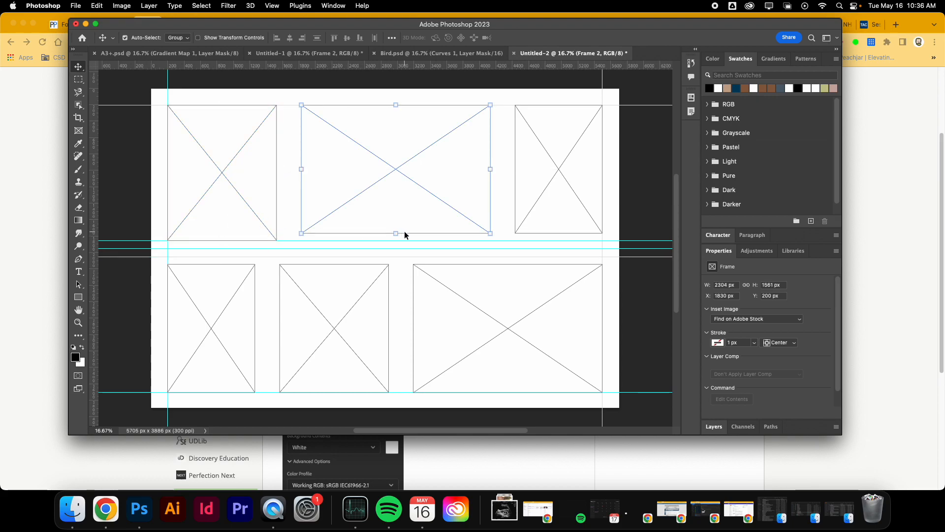
{"action": "left_click_drag", "start_coordinate": [396, 234], "coordinate": [396, 240]}
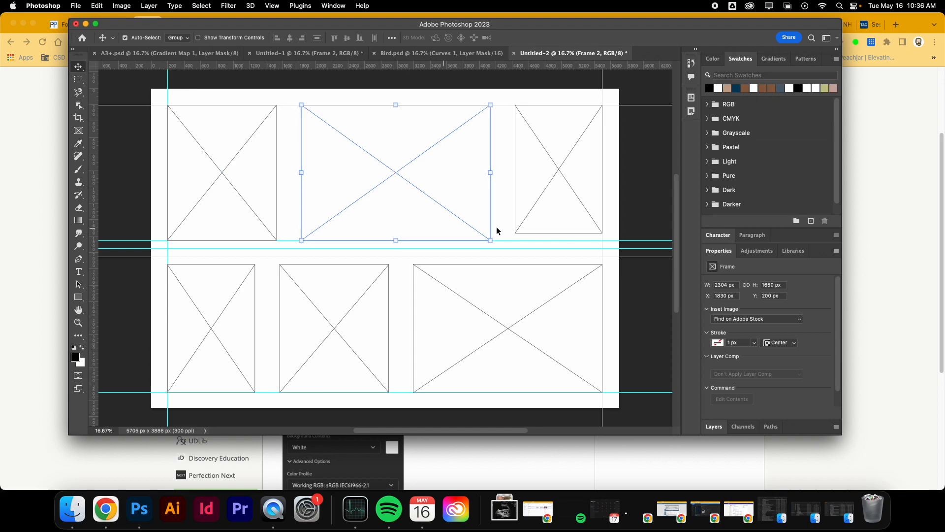
{"action": "left_click", "coordinate": [562, 222]}
{"action": "left_click_drag", "start_coordinate": [559, 233], "coordinate": [559, 241]}
Extend the three lower frames up to the guide at about 2050 px, then deselect them.
{"action": "left_click", "coordinate": [558, 266]}
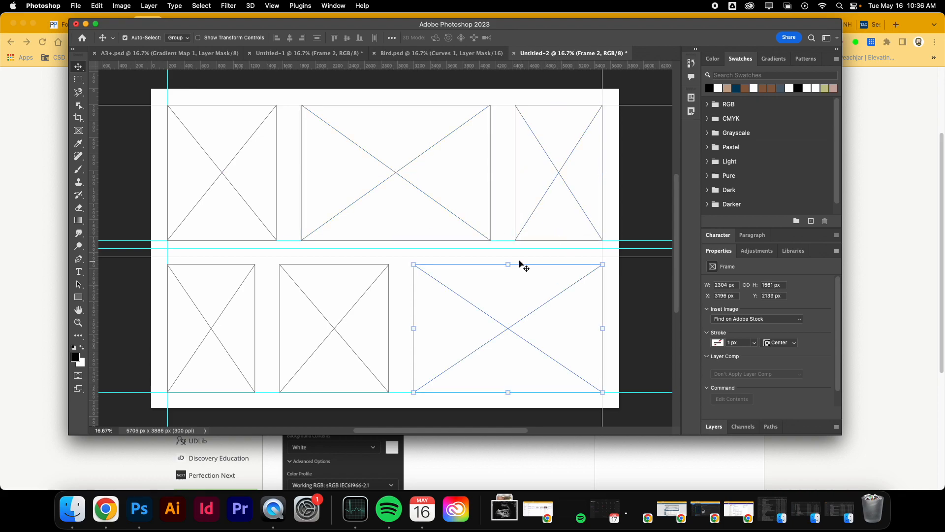
{"action": "left_click_drag", "start_coordinate": [508, 264], "coordinate": [510, 258]}
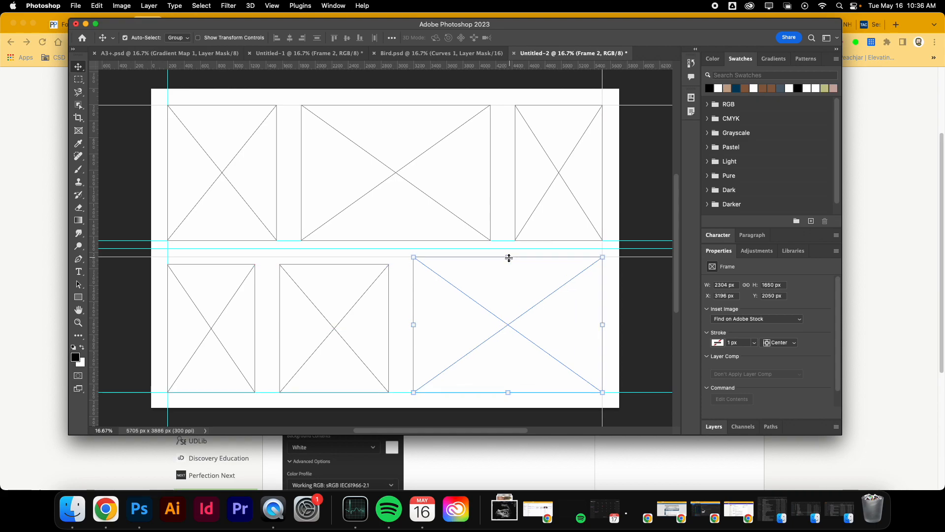
{"action": "left_click", "coordinate": [351, 268]}
{"action": "left_click_drag", "start_coordinate": [335, 264], "coordinate": [319, 263]}
{"action": "left_click", "coordinate": [217, 289]}
{"action": "left_click_drag", "start_coordinate": [211, 264], "coordinate": [212, 256]}
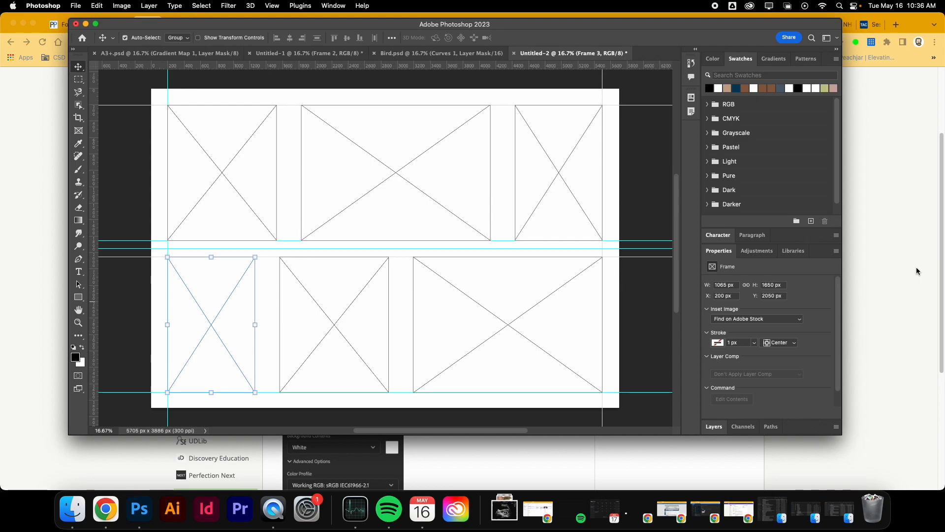
{"action": "left_click", "coordinate": [105, 141]}
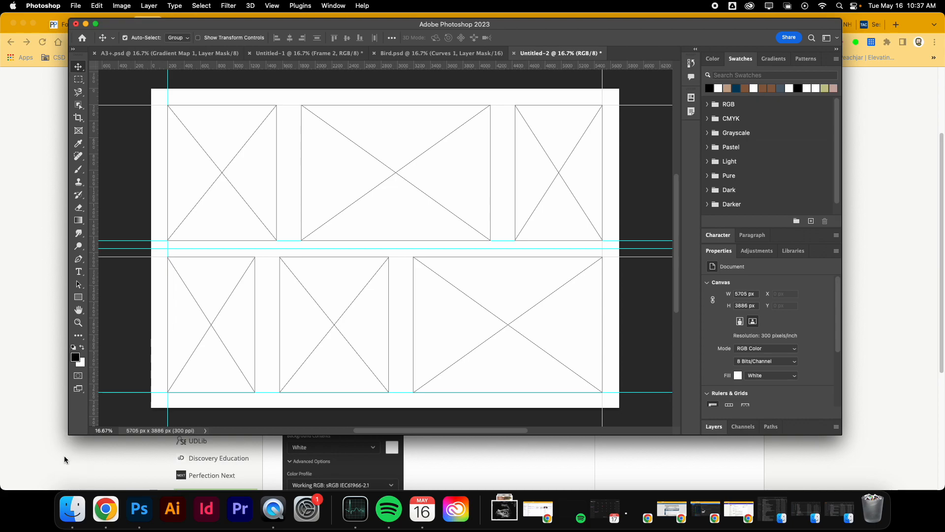
Switch to Finder and preview the A3+ and Bird image files in the 2023-05 Art folder.
{"action": "left_click", "coordinate": [73, 508]}
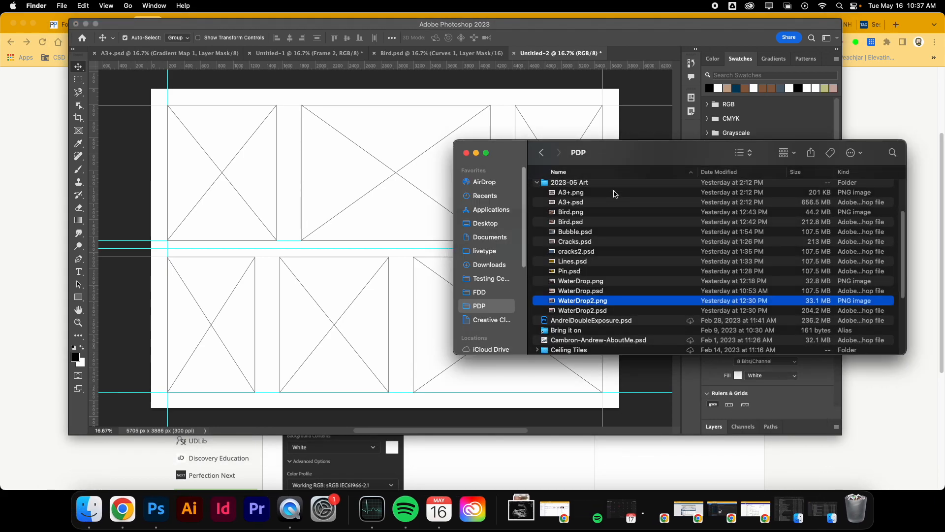
{"action": "left_click", "coordinate": [578, 203]}
{"action": "key", "text": "space"}
{"action": "key", "text": "space"}
{"action": "left_click", "coordinate": [569, 222]}
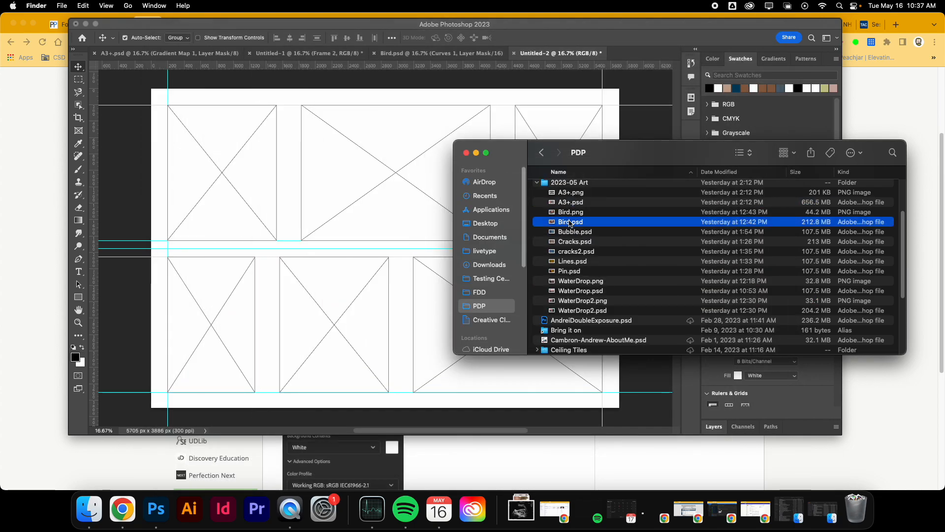
{"action": "key", "text": "space"}
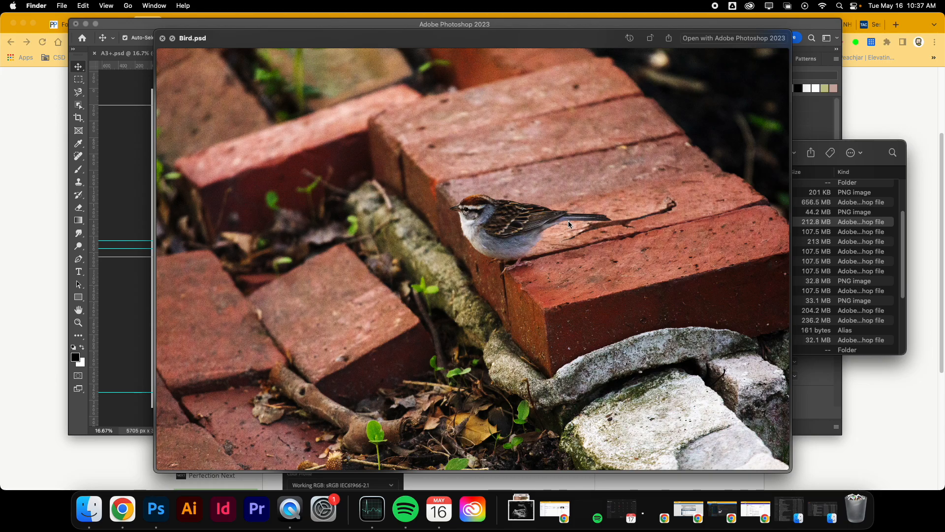
{"action": "key", "text": "space"}
{"action": "key", "text": "Up"}
{"action": "key", "text": "space"}
{"action": "key", "text": "space"}
Place Bird.psd into the lower-left frame and select the image inside the frame.
{"action": "left_click", "coordinate": [570, 233]}
{"action": "left_click_drag", "start_coordinate": [567, 223], "coordinate": [218, 308]}
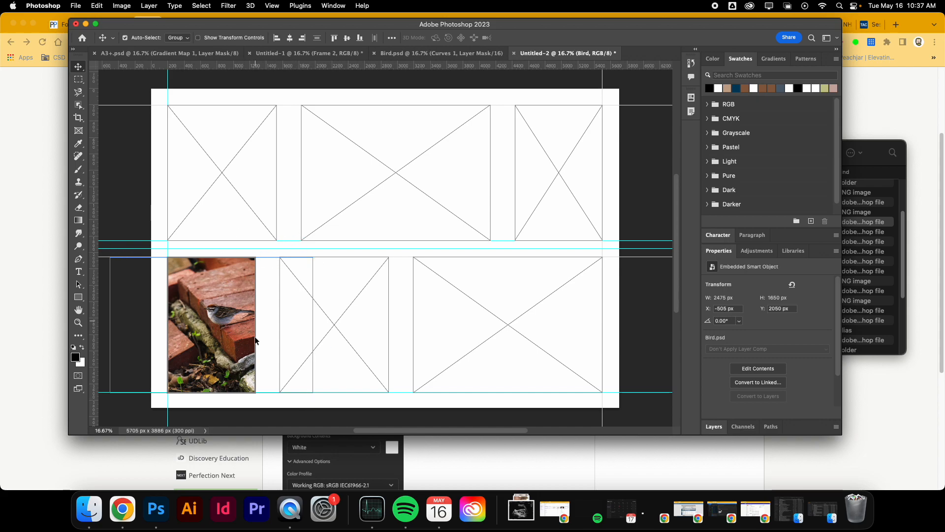
{"action": "left_click", "coordinate": [214, 319]}
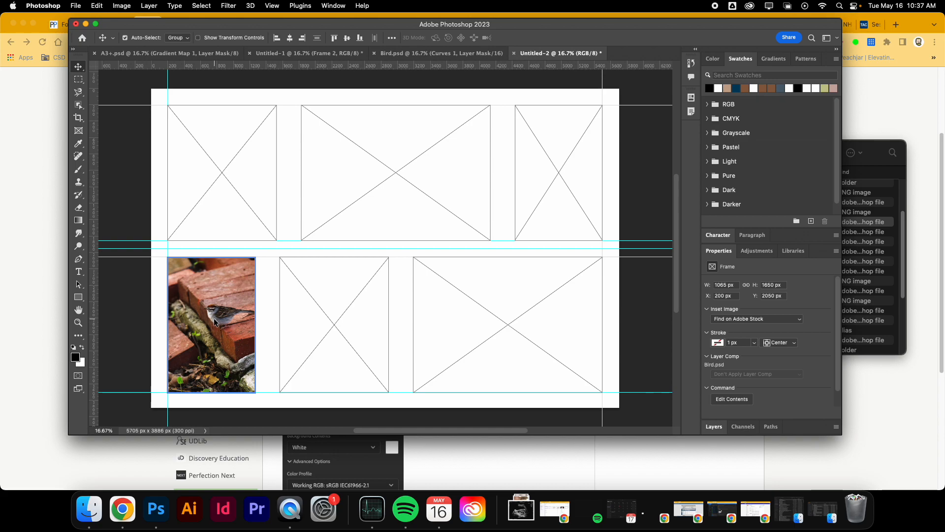
{"action": "left_click", "coordinate": [214, 318]}
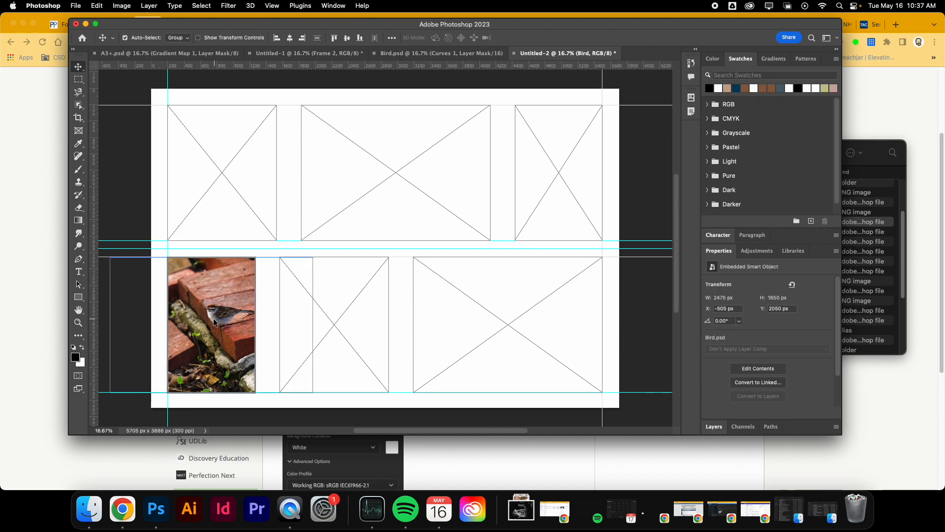
Enlarge the bird image to about 3524 by 2349 px, reposition it inside its frame, and deselect it.
{"action": "key", "text": "super+t"}
{"action": "left_click_drag", "start_coordinate": [111, 255], "coordinate": [122, 226]}
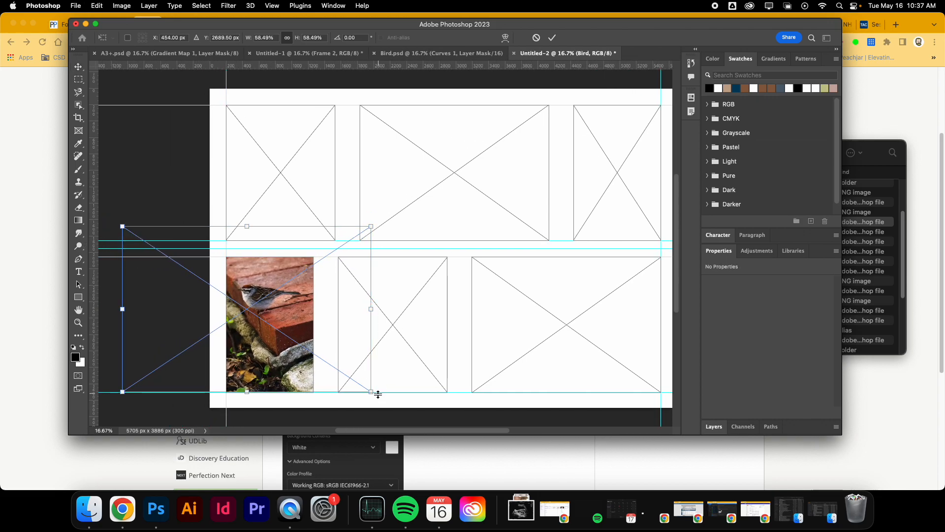
{"action": "left_click_drag", "start_coordinate": [378, 394], "coordinate": [409, 432]}
{"action": "mouse_move", "coordinate": [272, 337]}
{"action": "left_mouse_down"}
{"action": "mouse_move", "coordinate": [262, 351]}
{"action": "mouse_move", "coordinate": [257, 336]}
{"action": "mouse_move", "coordinate": [275, 336]}
{"action": "left_mouse_up"}
{"action": "key", "text": "Return"}
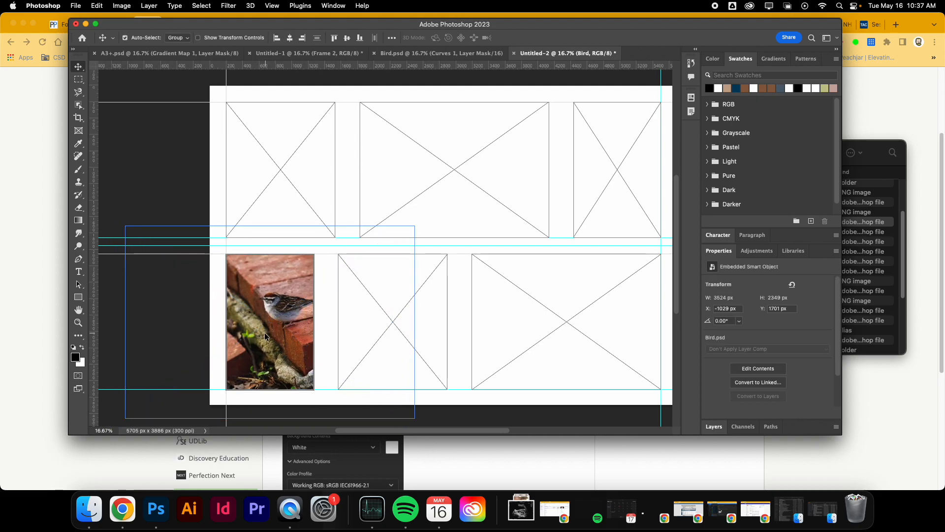
{"action": "left_click", "coordinate": [195, 170]}
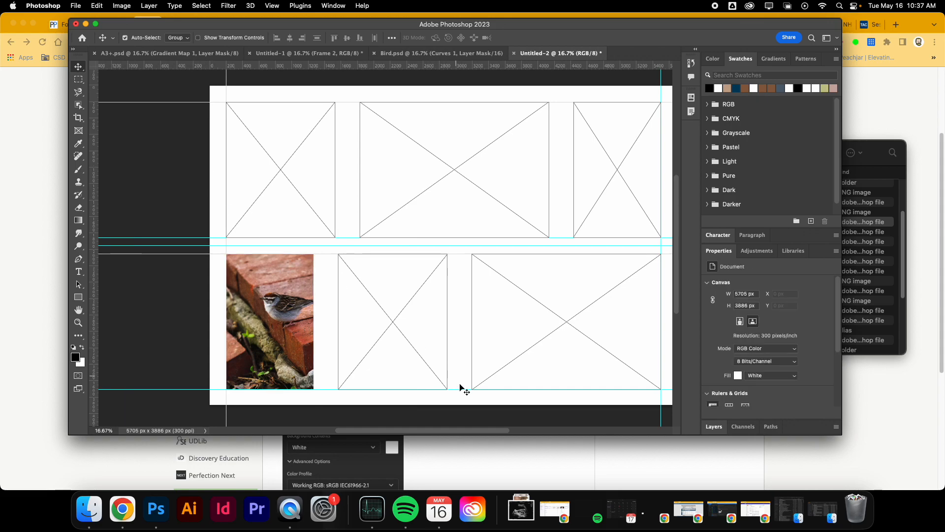
Place Bubble.psd from the 2023-05 Art folder in Finder into the upper-middle frame of the Photoshop layout.
{"action": "left_click", "coordinate": [848, 223]}
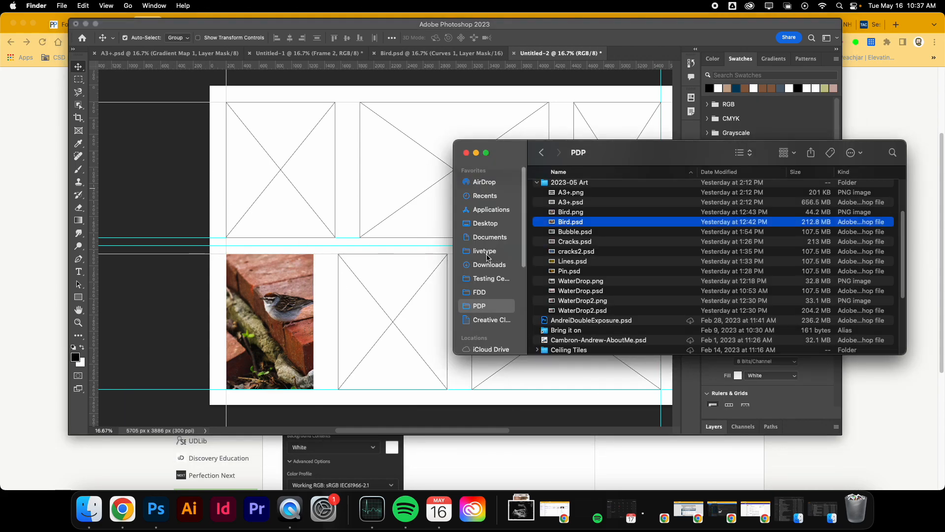
{"action": "left_click", "coordinate": [564, 235]}
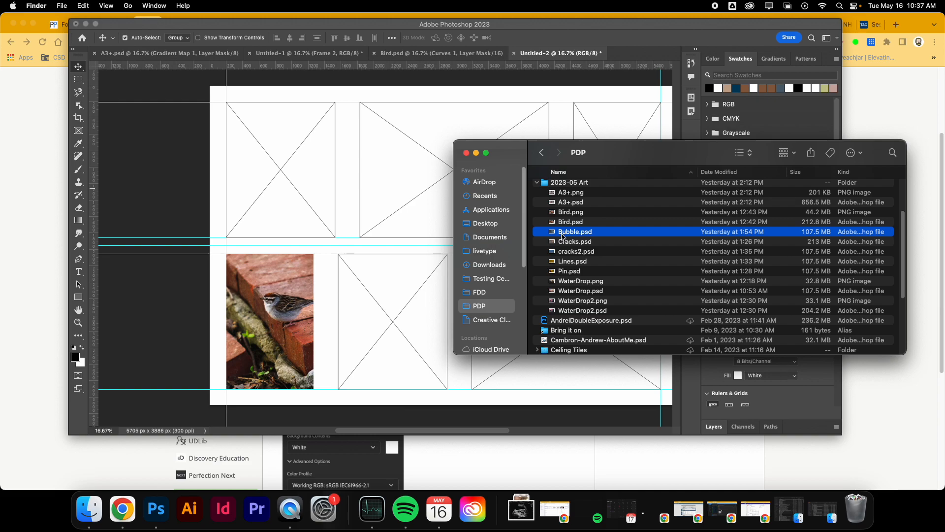
{"action": "left_click_drag", "start_coordinate": [564, 235], "coordinate": [420, 180]}
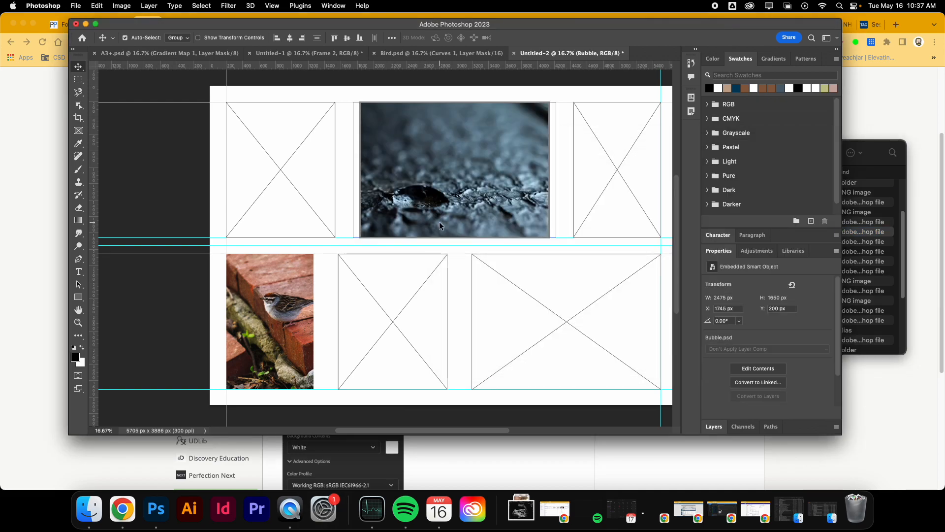
Place Lines.psd into the lower-middle frame and WaterDrop2.psd into the upper-left frame from the Finder folder.
{"action": "left_click", "coordinate": [861, 241]}
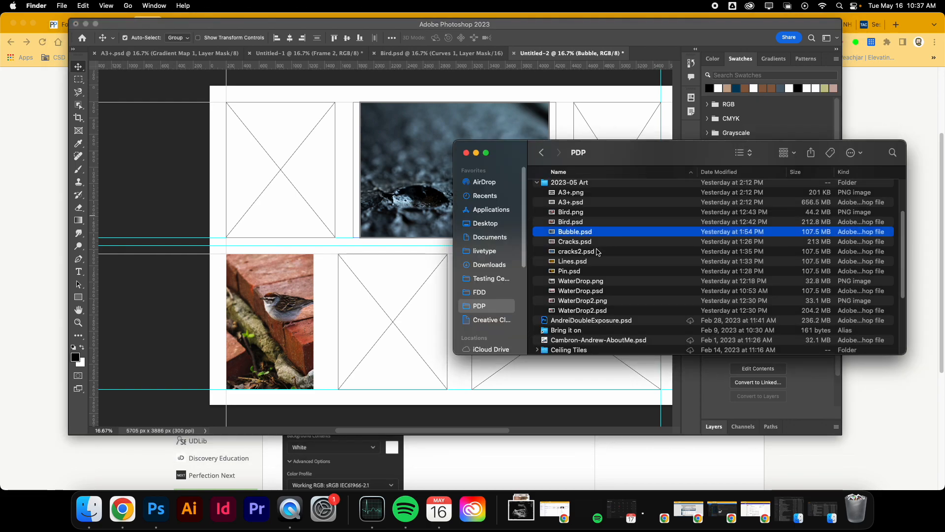
{"action": "left_click", "coordinate": [543, 253]}
{"action": "left_click_drag", "start_coordinate": [561, 263], "coordinate": [419, 302]}
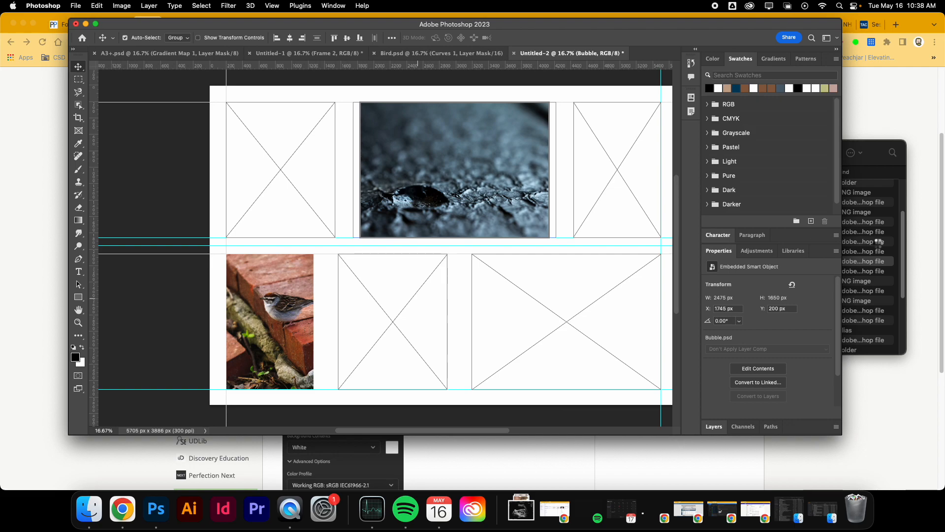
{"action": "left_click", "coordinate": [870, 252]}
{"action": "left_click_drag", "start_coordinate": [593, 311], "coordinate": [261, 170]}
Place cracks2.psd from the Finder folder into the lower-right frame.
{"action": "left_click", "coordinate": [859, 244]}
{"action": "scroll", "coordinate": [671, 243], "scroll_direction": "up", "scroll_amount": 4}
{"action": "scroll", "coordinate": [629, 255], "scroll_direction": "down", "scroll_amount": 2}
{"action": "scroll", "coordinate": [627, 256], "scroll_direction": "down", "scroll_amount": 5}
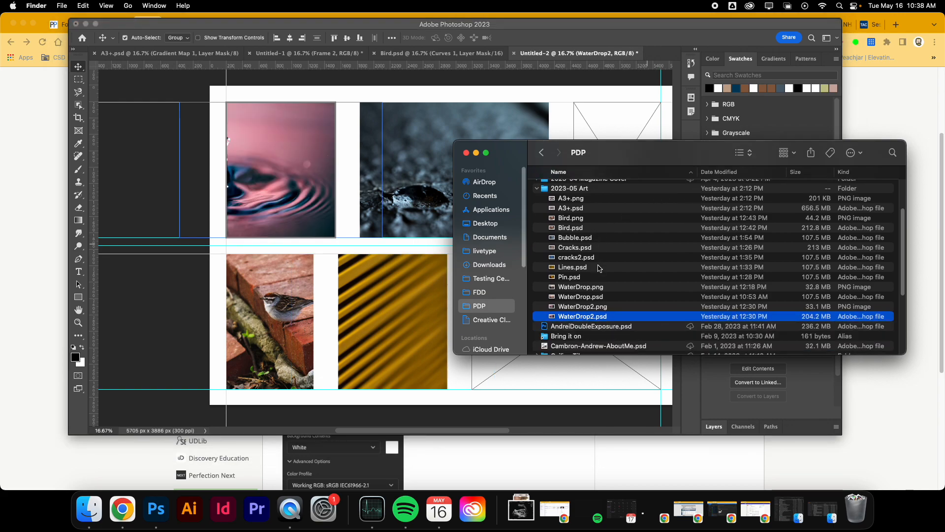
{"action": "left_click", "coordinate": [598, 239]}
{"action": "left_click_drag", "start_coordinate": [590, 239], "coordinate": [593, 364]}
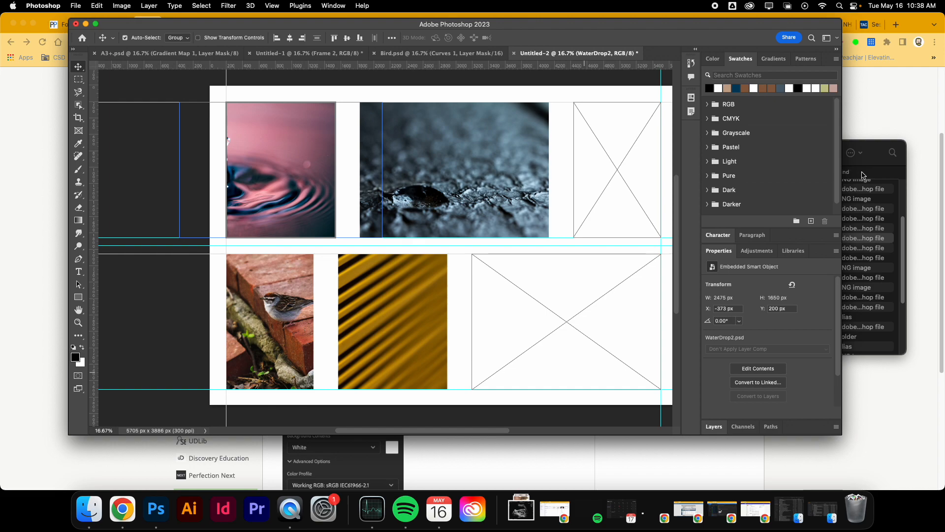
Move the Finder window clear of the layout and place WaterDrop.psd into the upper-right frame.
{"action": "left_click", "coordinate": [862, 173]}
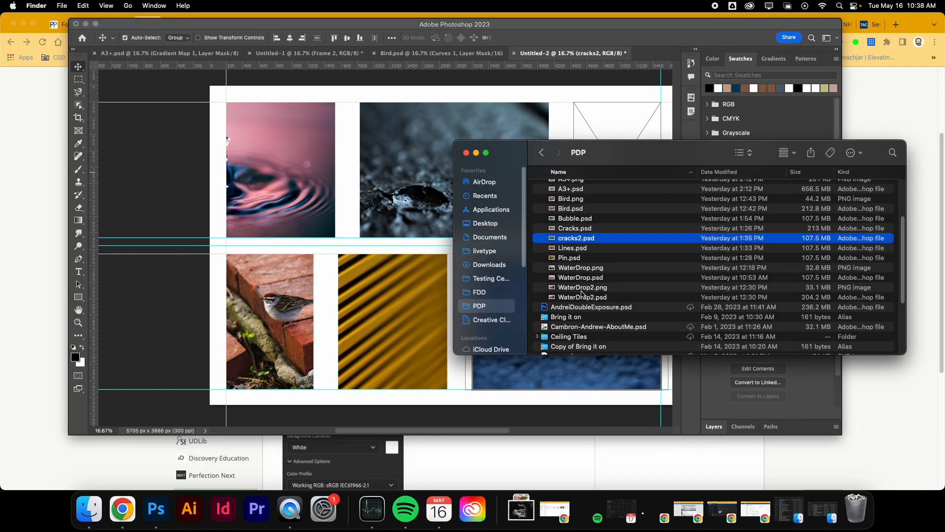
{"action": "left_click", "coordinate": [579, 268]}
{"action": "left_click", "coordinate": [580, 277]}
{"action": "left_click_drag", "start_coordinate": [605, 143], "coordinate": [760, 187]}
{"action": "left_click_drag", "start_coordinate": [725, 326], "coordinate": [531, 127]}
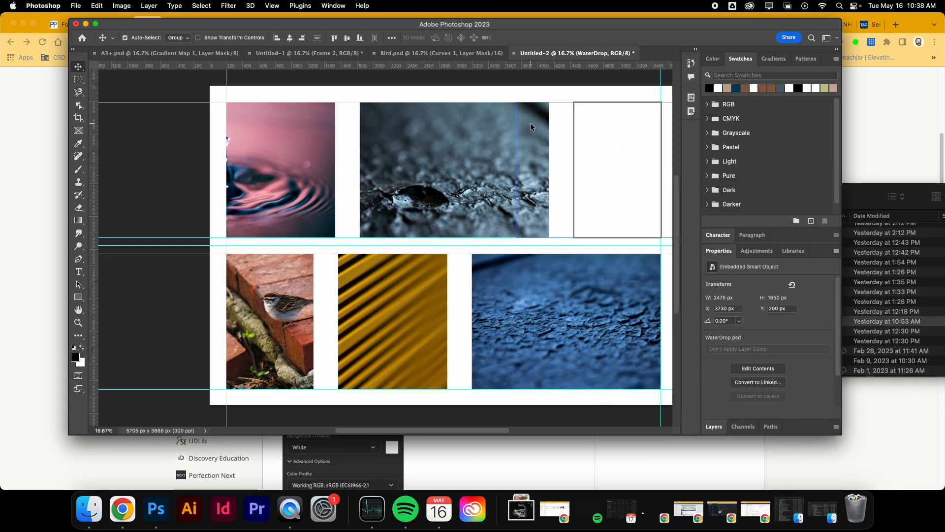
Reposition the two water drop images inside their frames, moving the pink one to X 0 px, and deselect.
{"action": "left_click_drag", "start_coordinate": [618, 186], "coordinate": [592, 188]}
{"action": "left_click", "coordinate": [294, 152]}
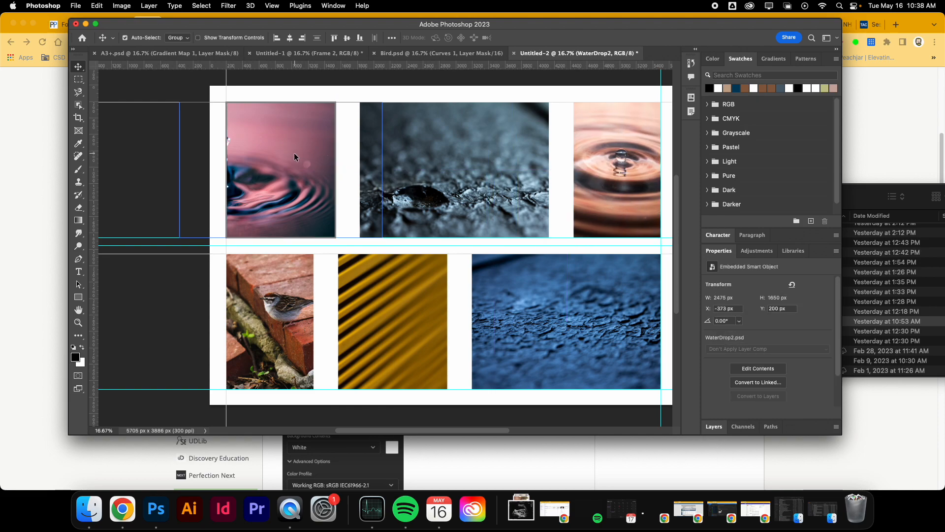
{"action": "left_click_drag", "start_coordinate": [291, 155], "coordinate": [318, 155]}
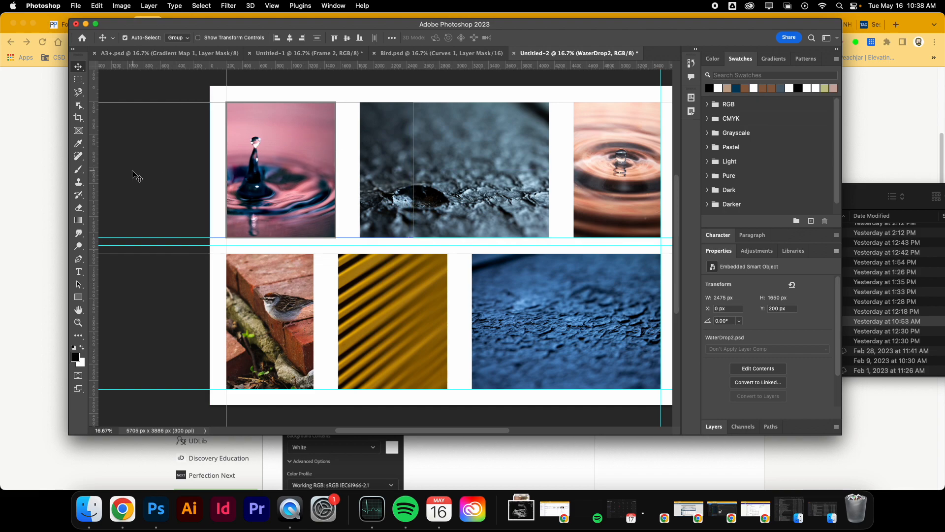
{"action": "left_click", "coordinate": [160, 175]}
Enlarge the yellow Lines image, rotate it to about 69°, reposition it within its frame, and deselect it.
{"action": "left_click", "coordinate": [395, 289]}
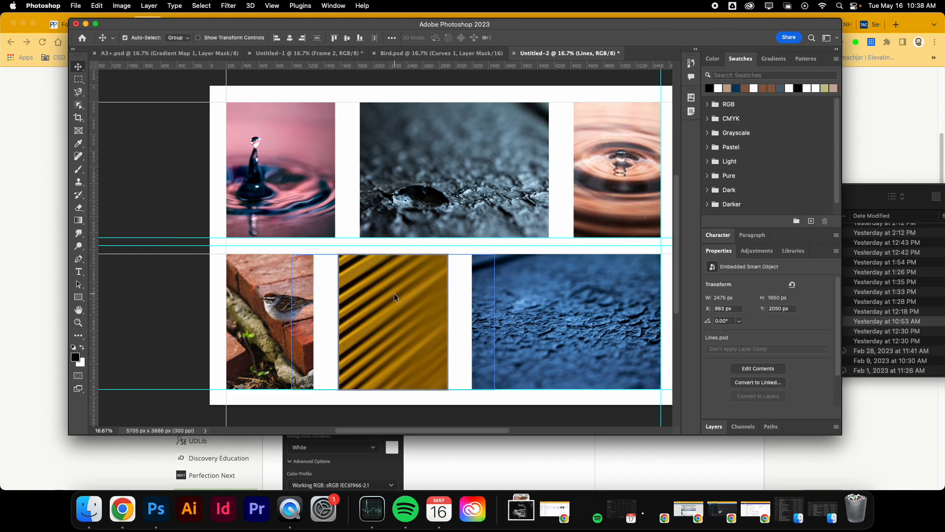
{"action": "key", "text": "super+t"}
{"action": "left_click_drag", "start_coordinate": [292, 252], "coordinate": [377, 181]}
{"action": "left_click_drag", "start_coordinate": [393, 314], "coordinate": [446, 364]}
{"action": "key", "text": "Return"}
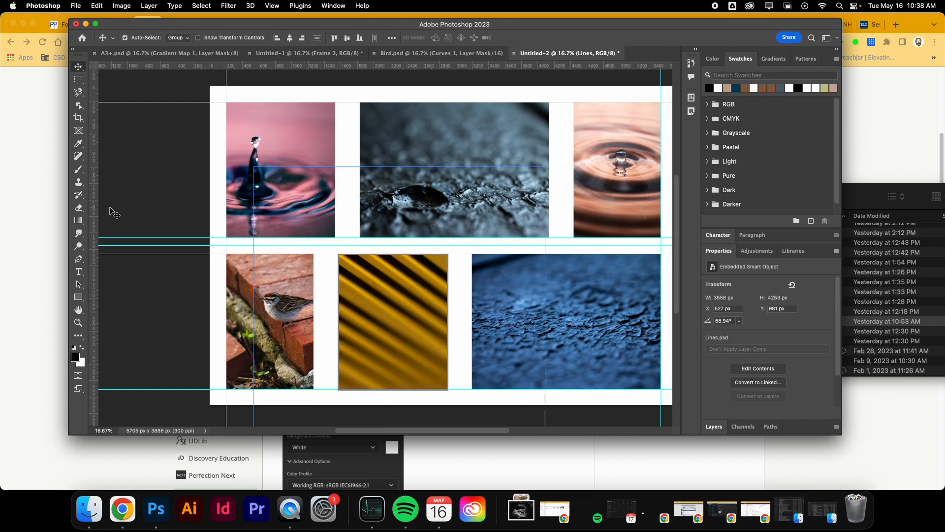
{"action": "left_click", "coordinate": [176, 204]}
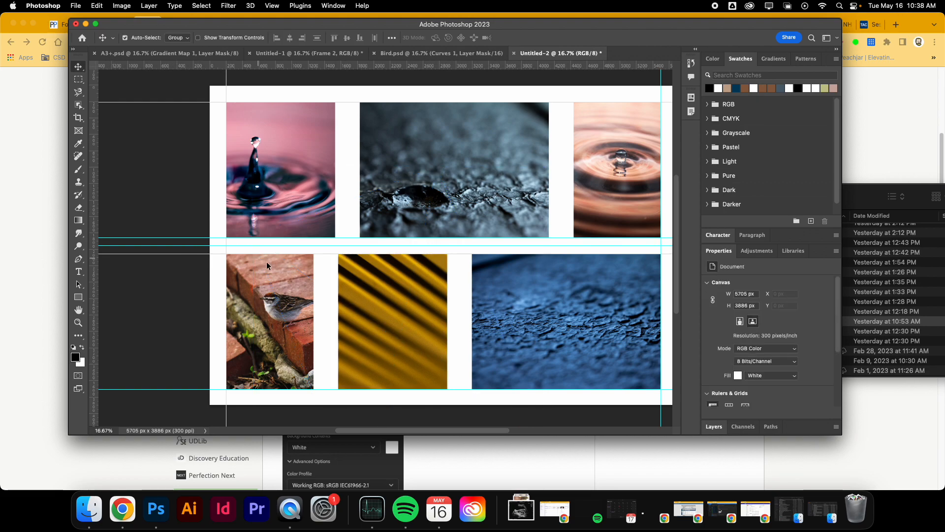
Cancel saving the layout, switch to Finder, and open Bird.psd from the 2023-05 Art folder in Photoshop.
{"action": "key", "text": "super+s"}
{"action": "left_click", "coordinate": [595, 283]}
{"action": "left_click", "coordinate": [919, 248]}
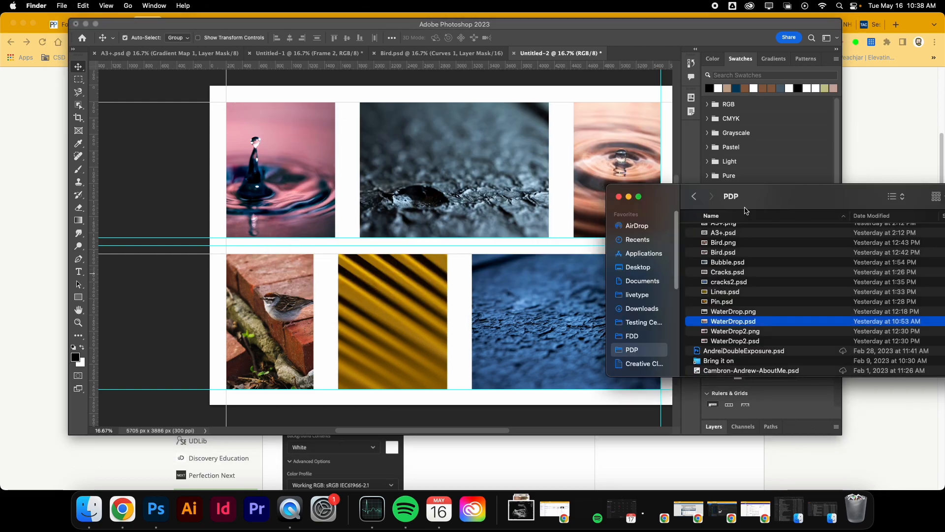
{"action": "double_click", "coordinate": [723, 253]}
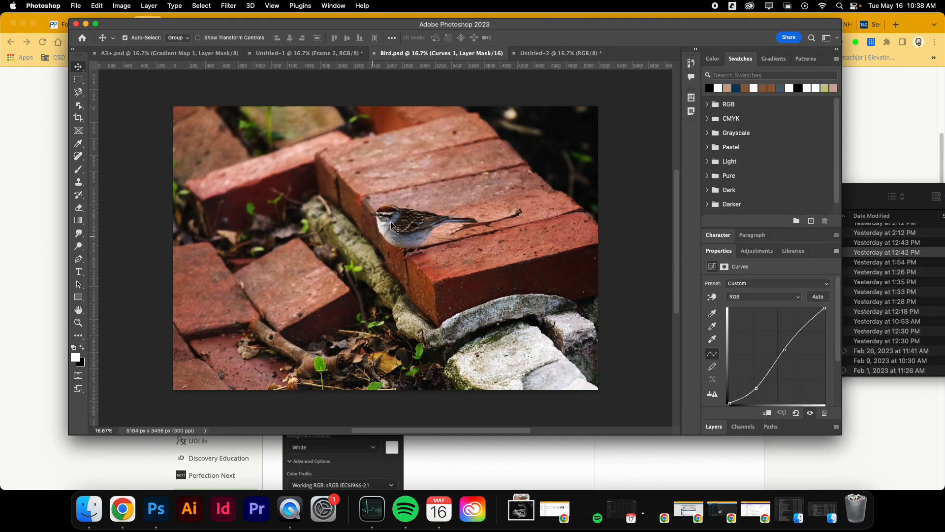
Add a Gradient Map adjustment with a green-to-yellow gradient to the bird image and save Bird.psd.
{"action": "left_click", "coordinate": [758, 251]}
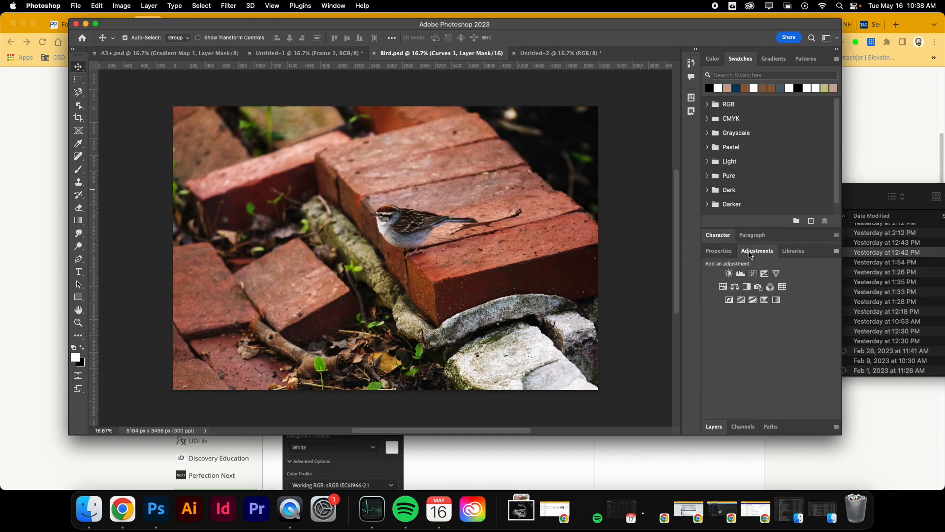
{"action": "left_click", "coordinate": [776, 300]}
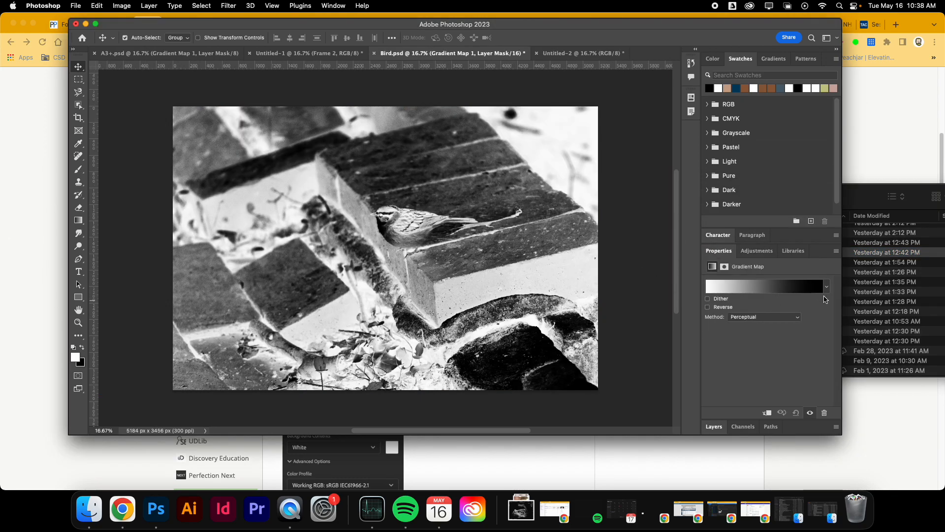
{"action": "left_click", "coordinate": [827, 286]}
{"action": "scroll", "coordinate": [727, 319], "scroll_direction": "down", "scroll_amount": 3}
{"action": "scroll", "coordinate": [727, 319], "scroll_direction": "down", "scroll_amount": 5}
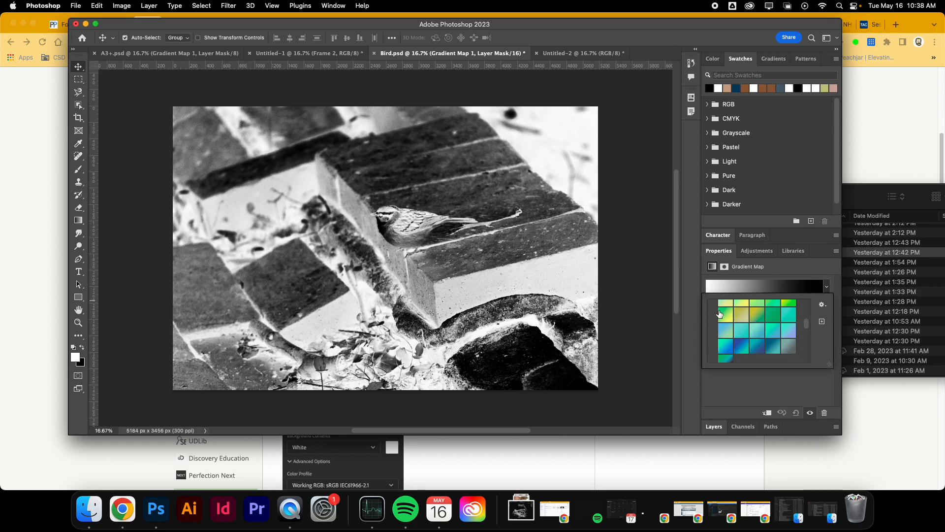
{"action": "left_click", "coordinate": [721, 313]}
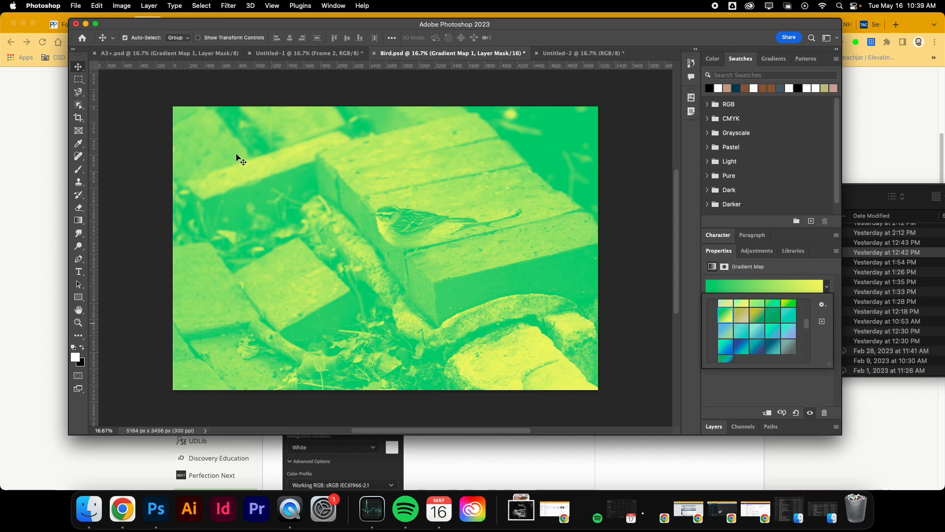
{"action": "key", "text": "Return"}
{"action": "key", "text": "super+s"}
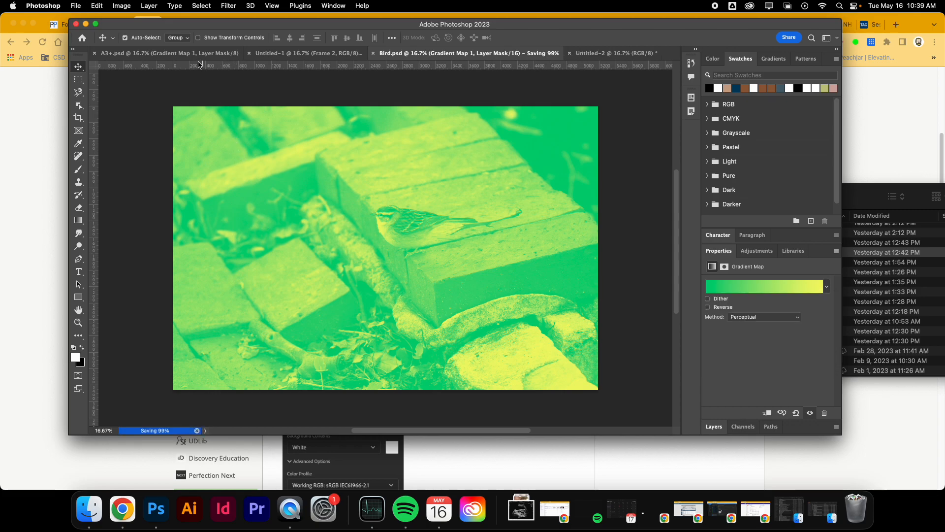
Return to the Untitled-2 layout and save it as Frames.psd in the 2023-05 Art folder with Maximize Compatibility on.
{"action": "left_click", "coordinate": [265, 54]}
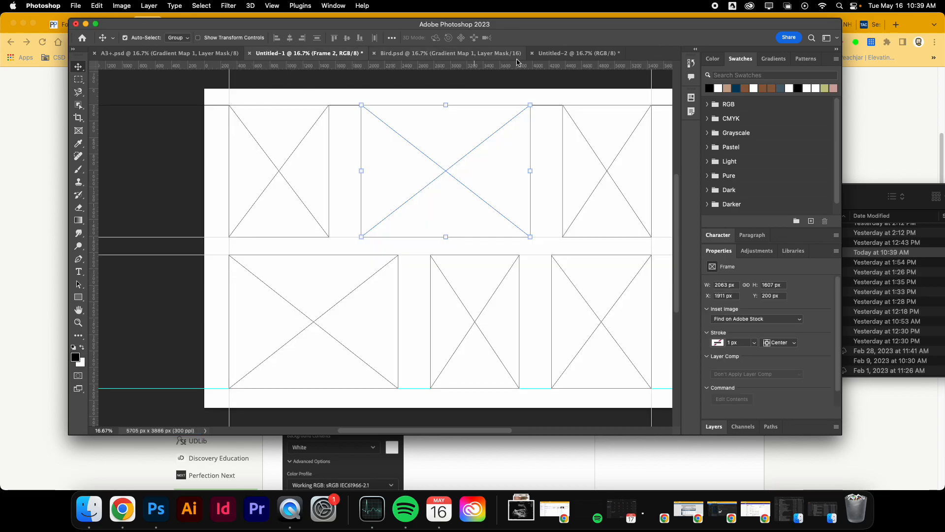
{"action": "left_click", "coordinate": [567, 56]}
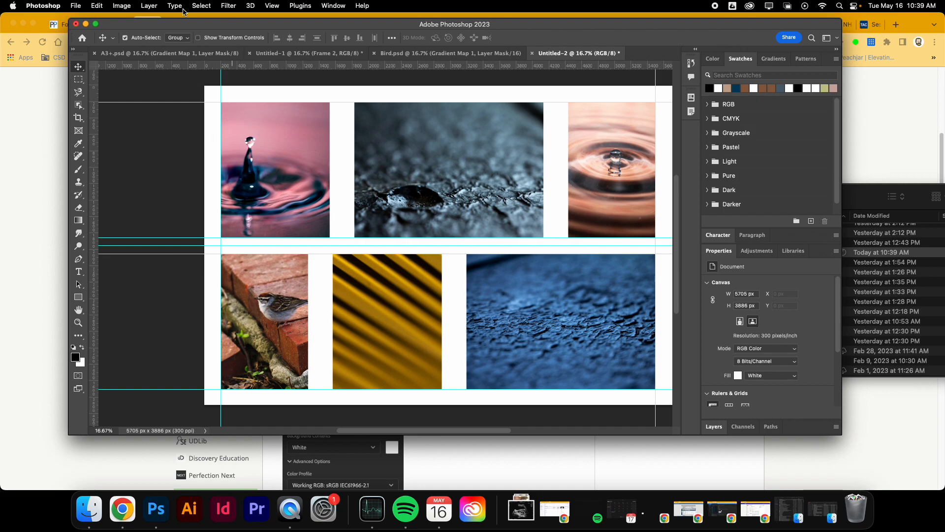
{"action": "left_click", "coordinate": [75, 5]}
{"action": "left_click", "coordinate": [104, 112]}
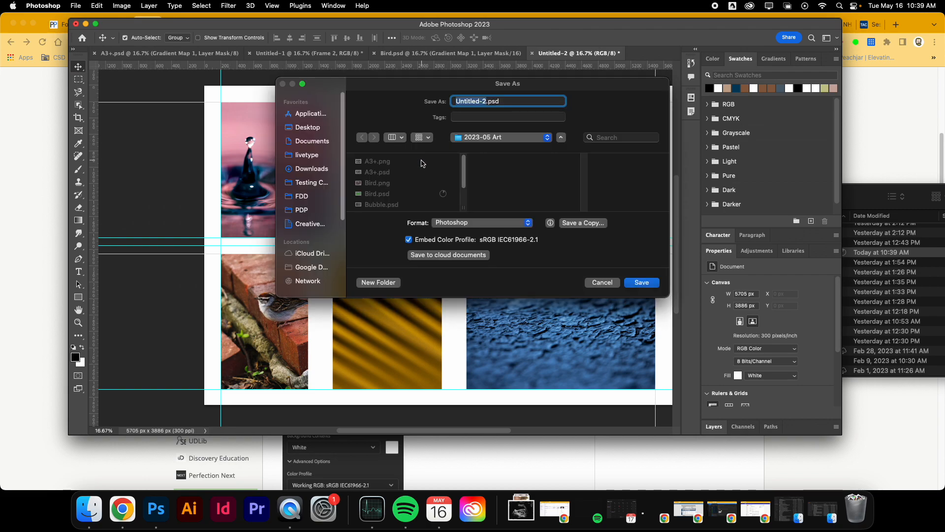
{"action": "type", "text": "Frame"}
{"action": "key", "text": "Return"}
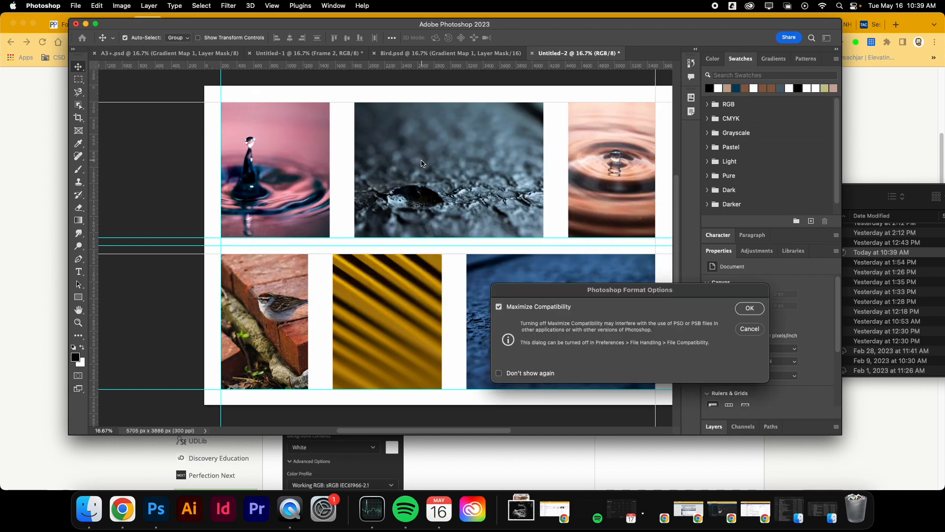
{"action": "key", "text": "Return"}
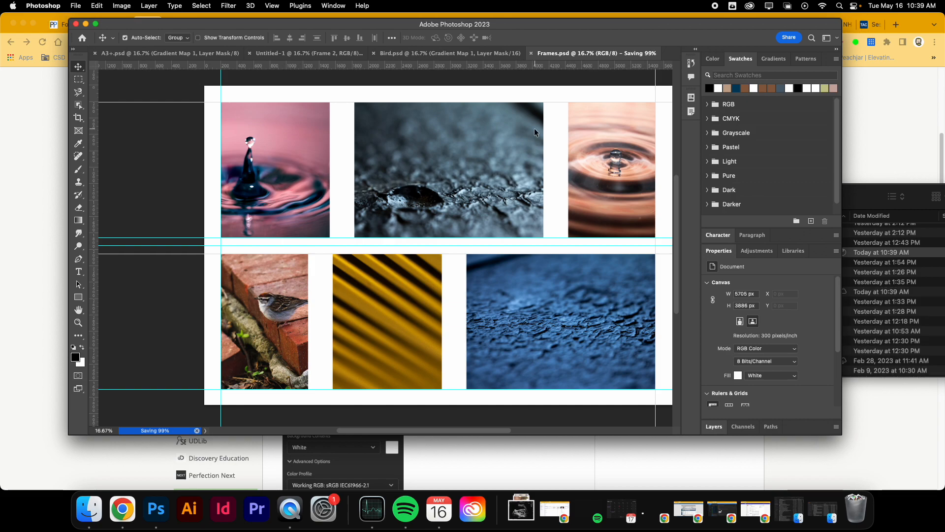
Close Frames.psd and reopen it from the 2023-05 Art folder in Finder.
{"action": "left_click", "coordinate": [532, 54]}
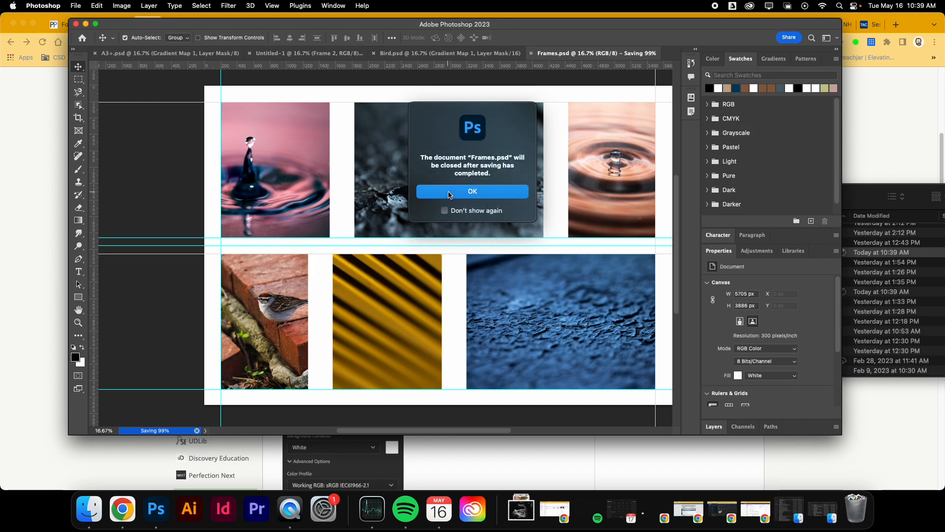
{"action": "left_click", "coordinate": [836, 252]}
{"action": "scroll", "coordinate": [725, 268], "scroll_direction": "up", "scroll_amount": 4}
{"action": "scroll", "coordinate": [728, 285], "scroll_direction": "down", "scroll_amount": 5}
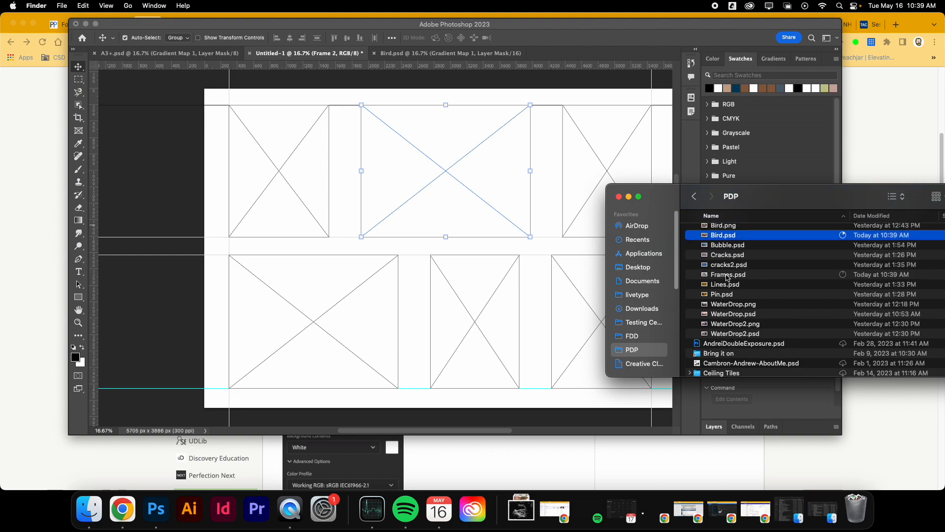
{"action": "double_click", "coordinate": [728, 275]}
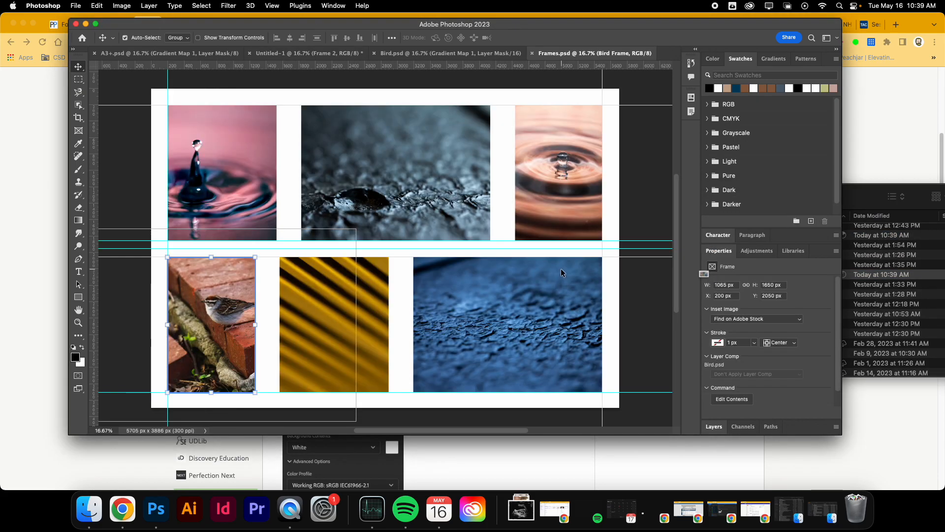
Delete the bird picture from the lower-left frame and place Bird.psd from the 2023-05 Art folder as a linked image.
{"action": "left_click", "coordinate": [221, 301]}
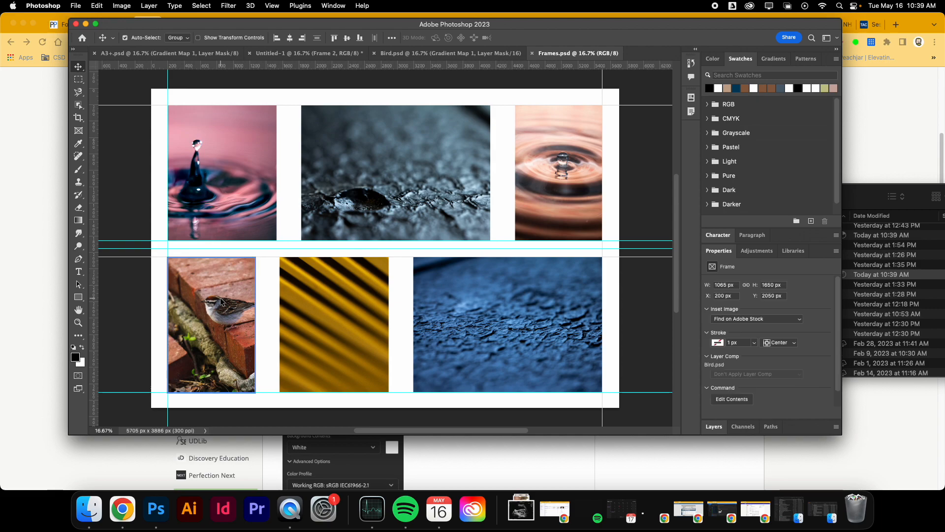
{"action": "key", "text": "Delete"}
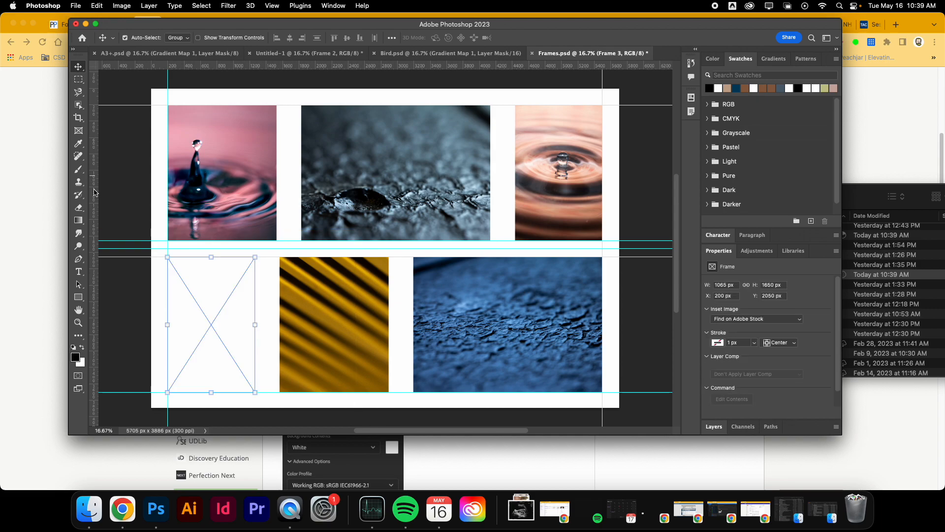
{"action": "left_click", "coordinate": [74, 5]}
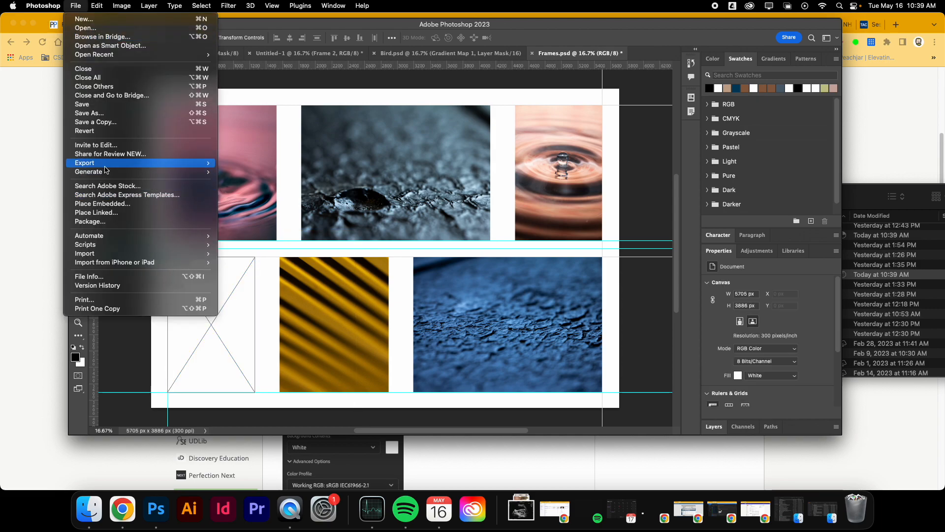
{"action": "left_click", "coordinate": [110, 204]}
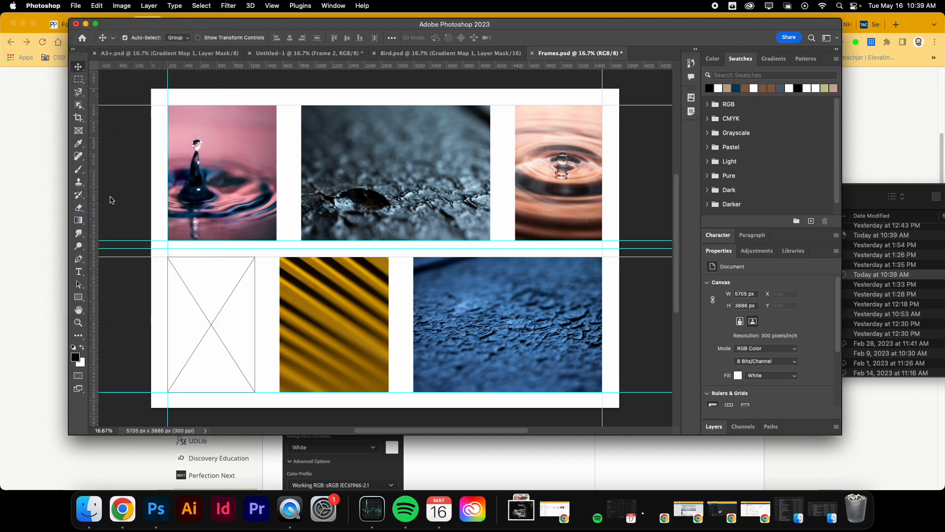
{"action": "scroll", "coordinate": [397, 176], "scroll_direction": "down", "scroll_amount": 1}
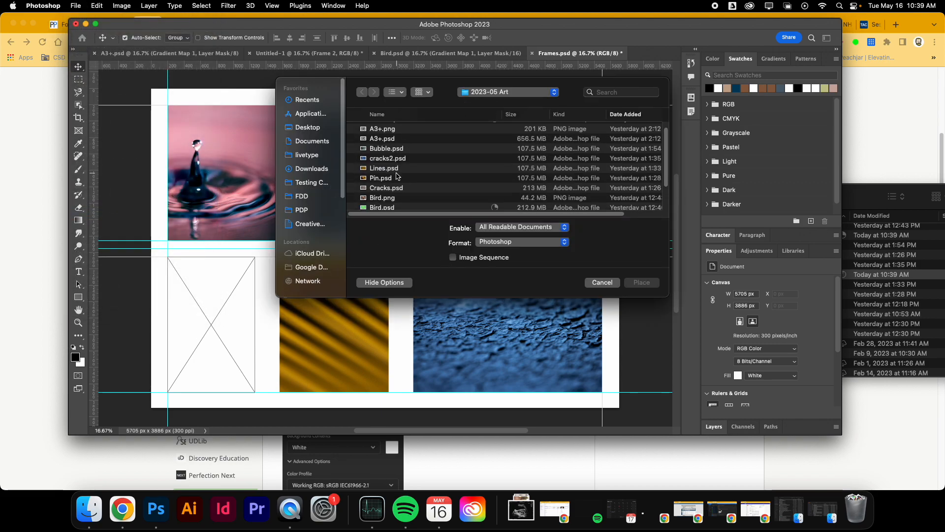
{"action": "left_click", "coordinate": [387, 197]}
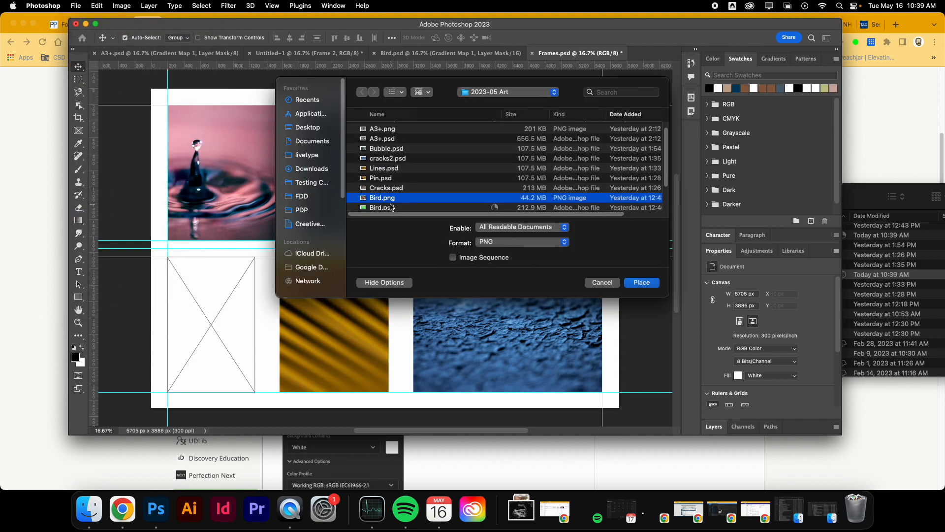
{"action": "left_click", "coordinate": [393, 207]}
{"action": "left_click", "coordinate": [640, 282]}
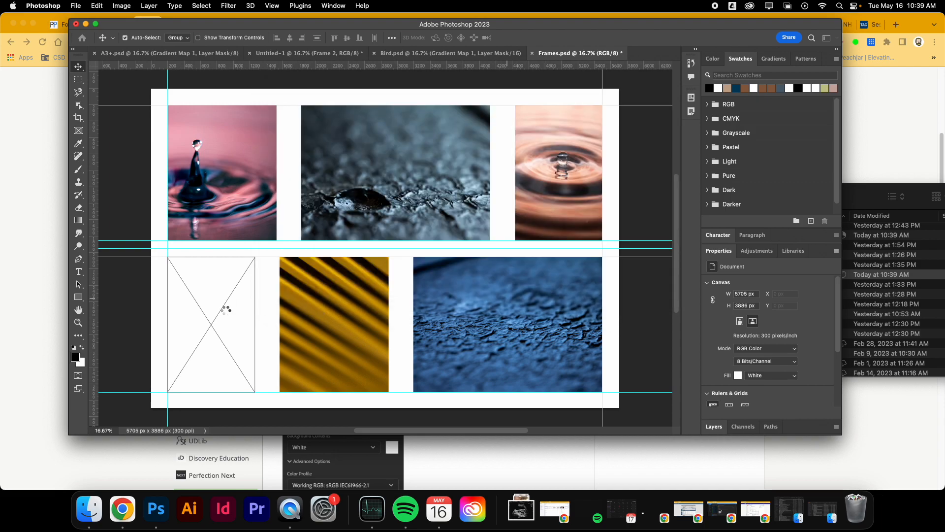
Position the placed bird image over the empty lower-left frame, commit it, and move the Bird layer into Frame 3.
{"action": "left_click_drag", "start_coordinate": [393, 193], "coordinate": [220, 315]}
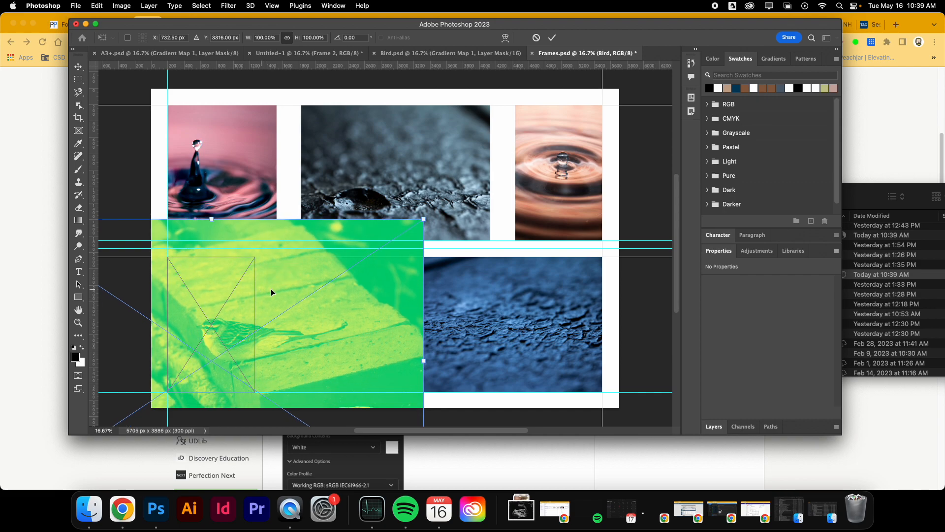
{"action": "left_click", "coordinate": [714, 426]}
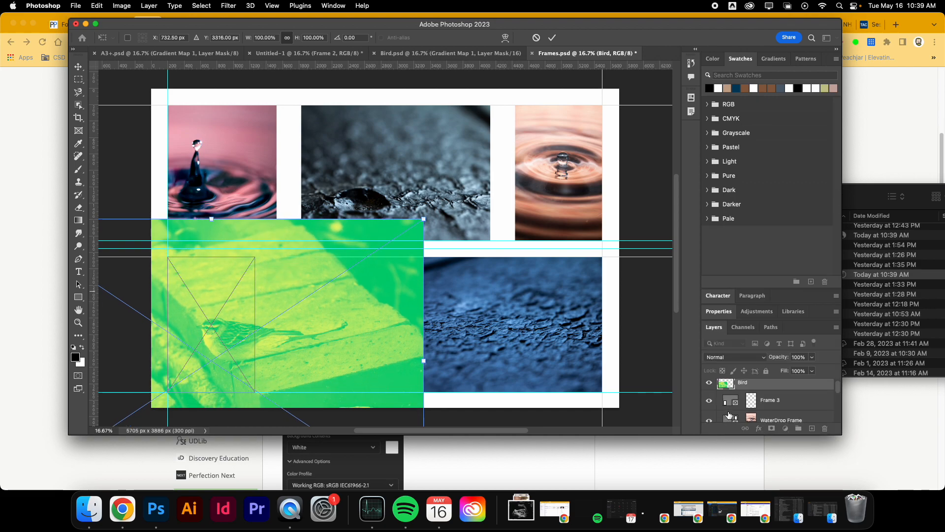
{"action": "key", "text": "Return"}
{"action": "left_click_drag", "start_coordinate": [761, 384], "coordinate": [748, 404]}
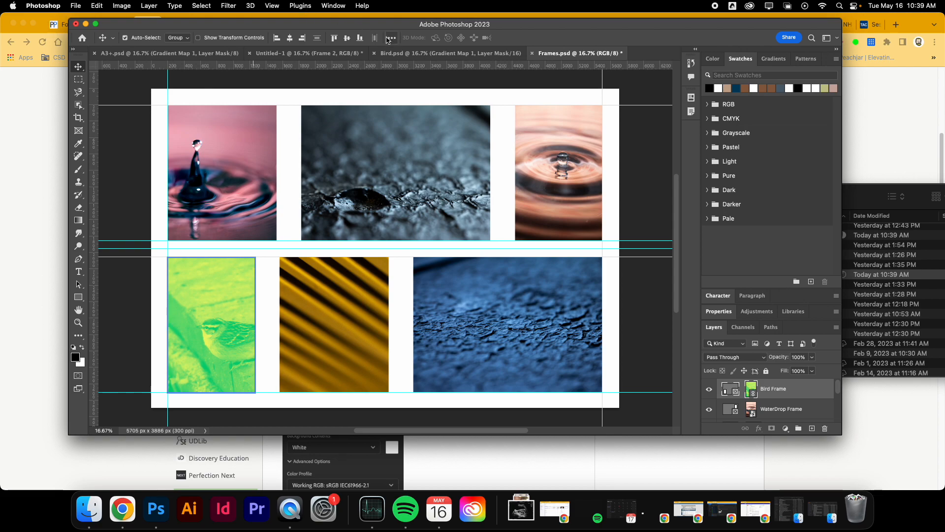
In Bird.psd, change the Gradient Map to a preset from the Blues group and save the file.
{"action": "left_click", "coordinate": [446, 53]}
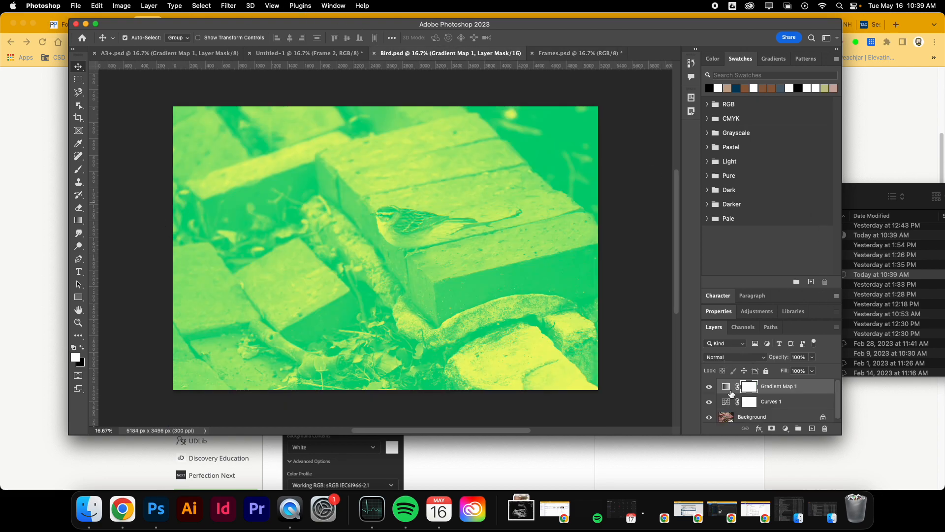
{"action": "double_click", "coordinate": [731, 393]}
{"action": "left_click", "coordinate": [863, 124]}
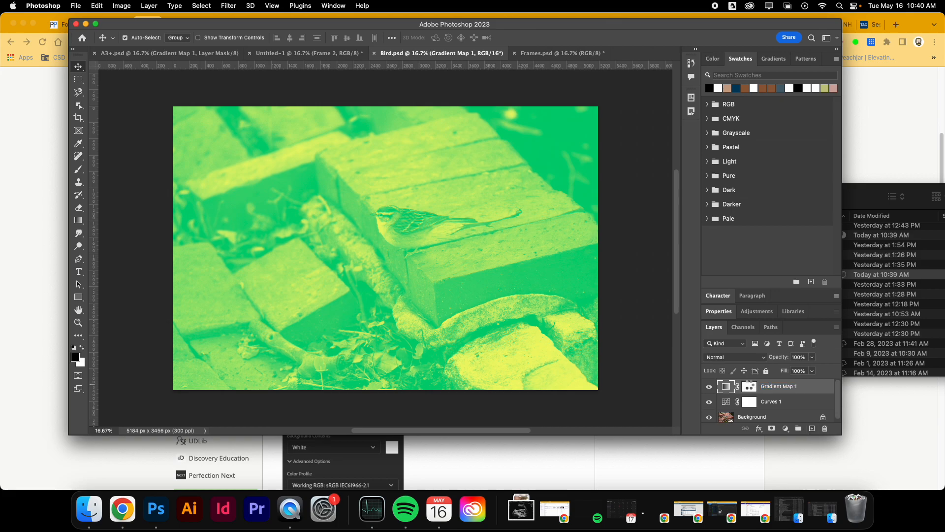
{"action": "double_click", "coordinate": [749, 386]}
{"action": "left_click", "coordinate": [790, 422]}
{"action": "double_click", "coordinate": [726, 387]}
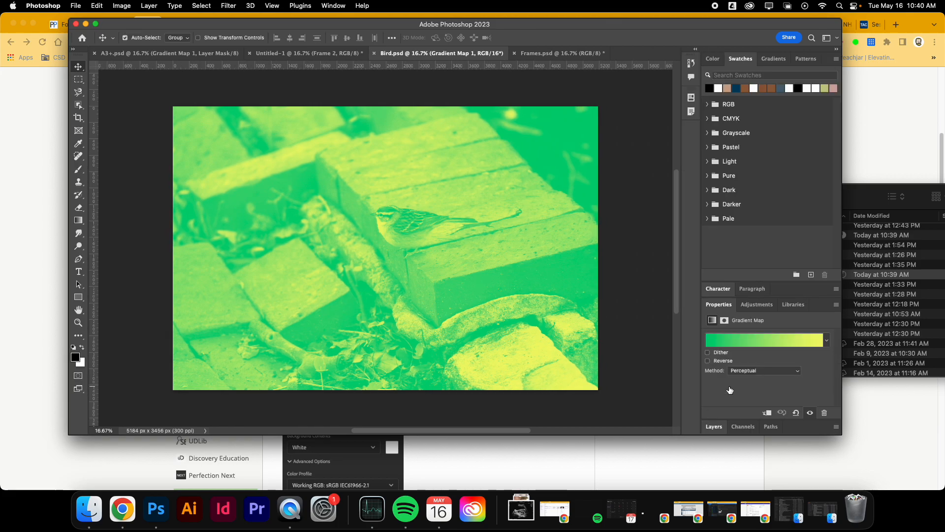
{"action": "left_click", "coordinate": [830, 344]}
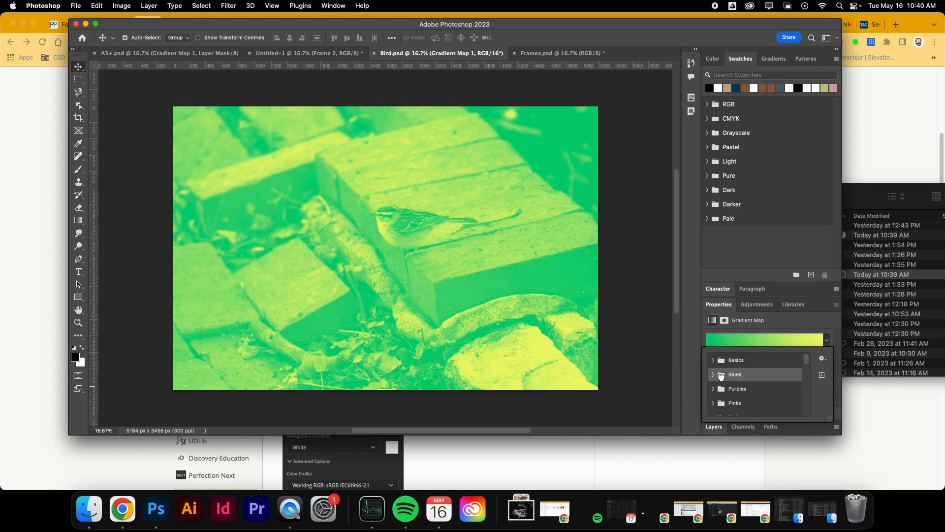
{"action": "left_click", "coordinate": [711, 375]}
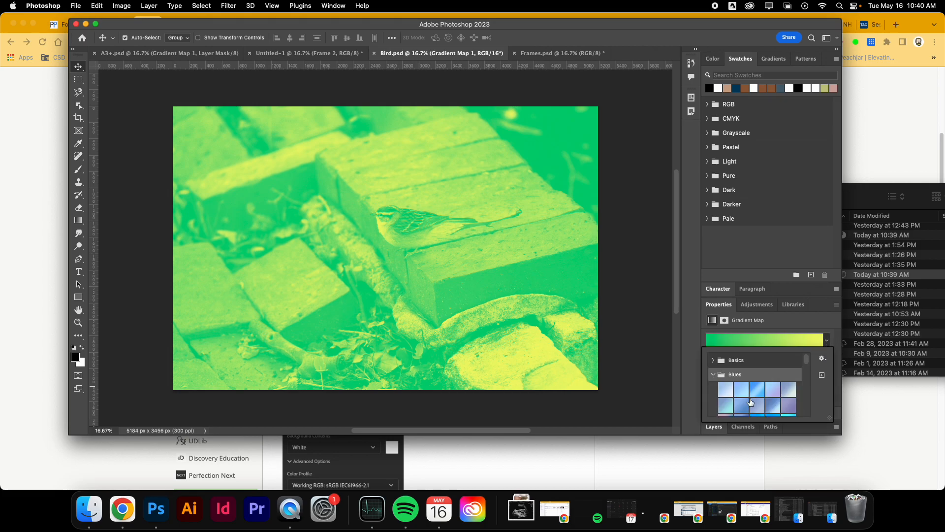
{"action": "left_click", "coordinate": [750, 403]}
{"action": "left_click", "coordinate": [640, 229]}
{"action": "key", "text": "super+s"}
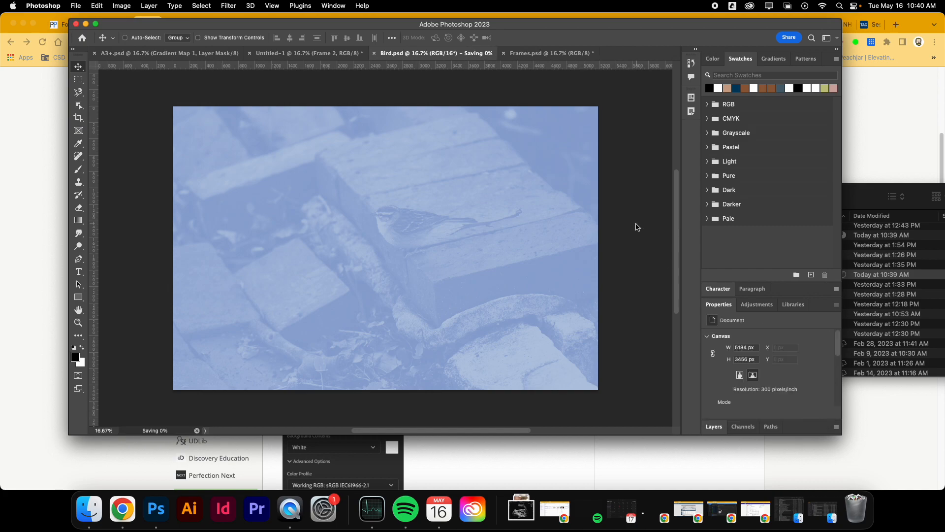
Return to Frames.psd to check the linked bird image for the new gradient and show the document's layers.
{"action": "left_click", "coordinate": [302, 51]}
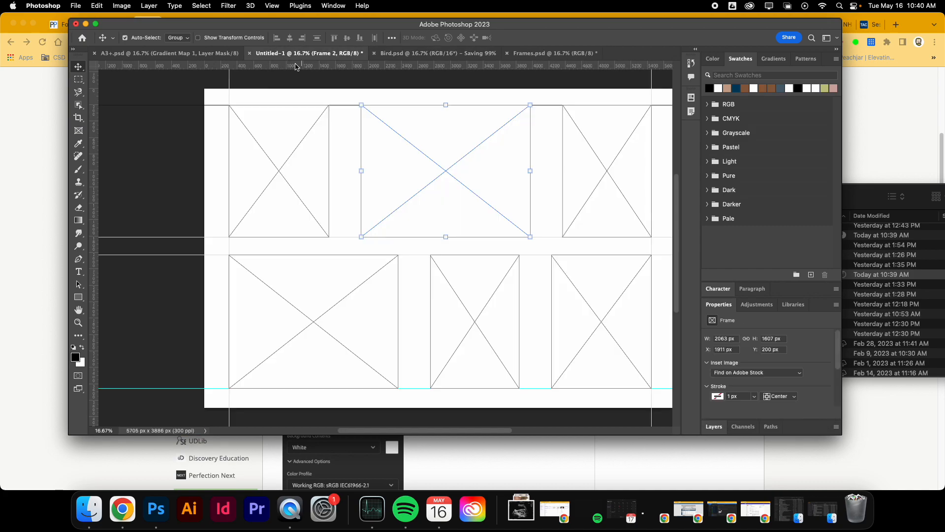
{"action": "left_click", "coordinate": [555, 53]}
{"action": "left_click", "coordinate": [148, 207]}
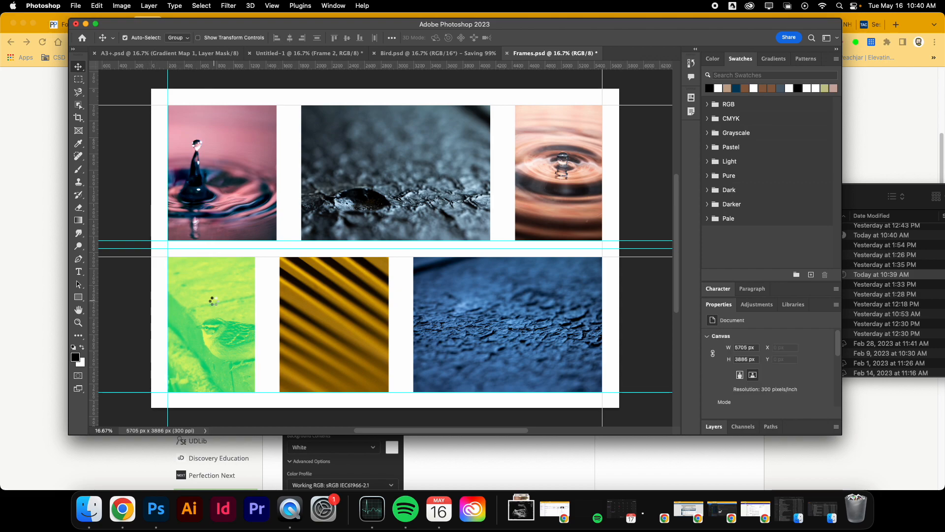
{"action": "left_click", "coordinate": [139, 163]}
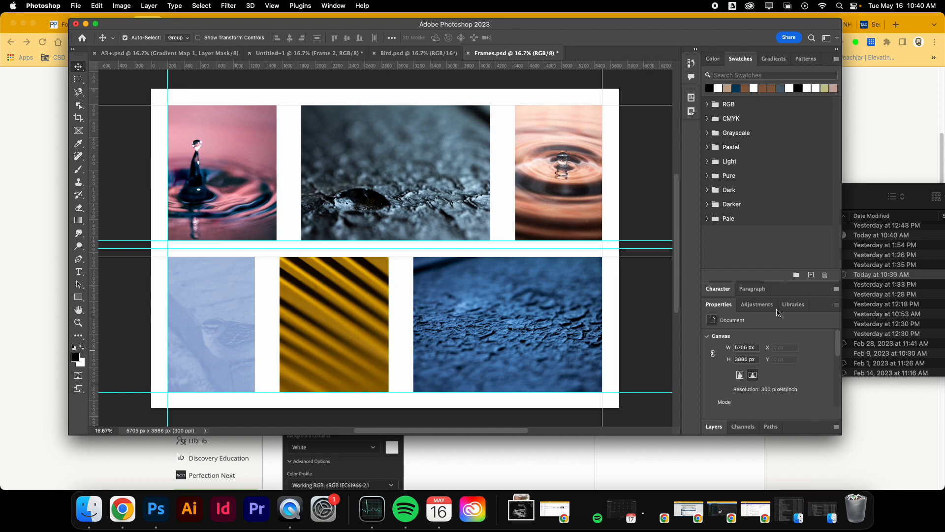
{"action": "left_click", "coordinate": [712, 431]}
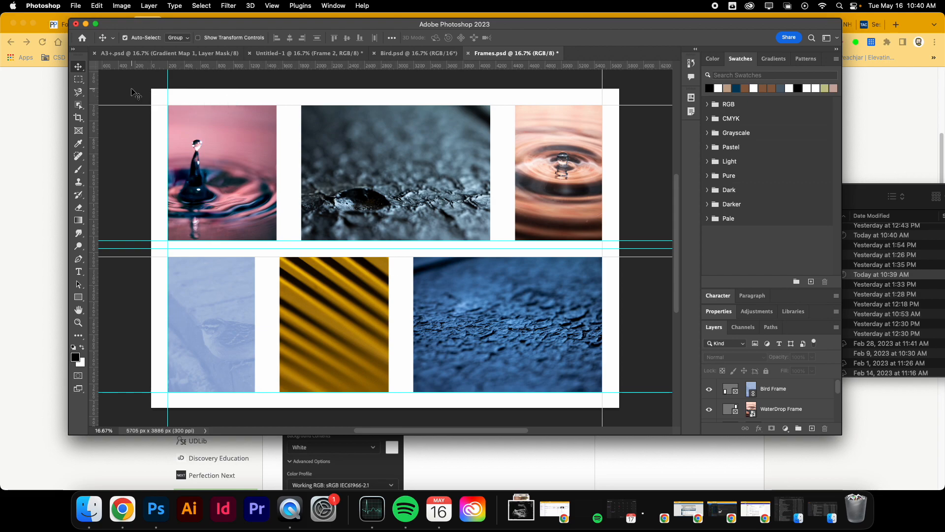
Save the layout as Frames.pdf in Photoshop PDF format with the High Quality Print preset, preserving Photoshop editing capabilities.
{"action": "left_click", "coordinate": [78, 5]}
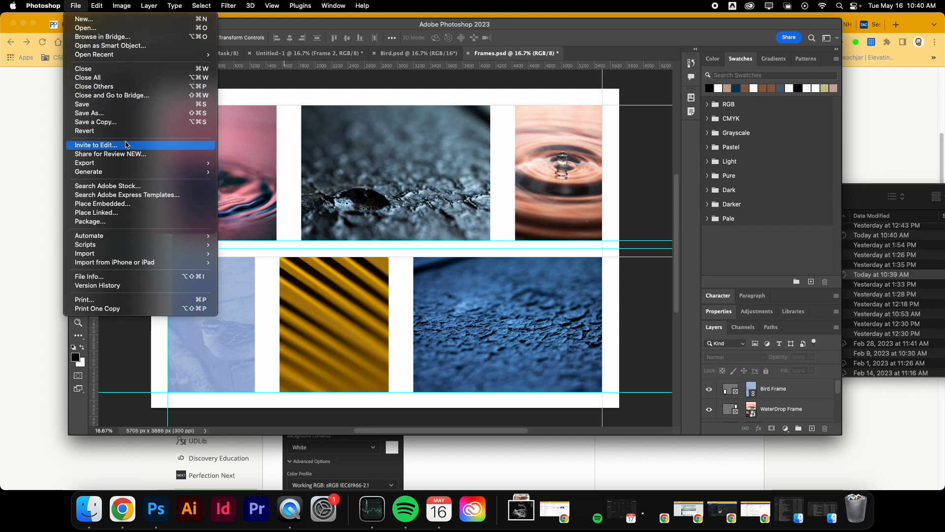
{"action": "mouse_move", "coordinate": [146, 164]}
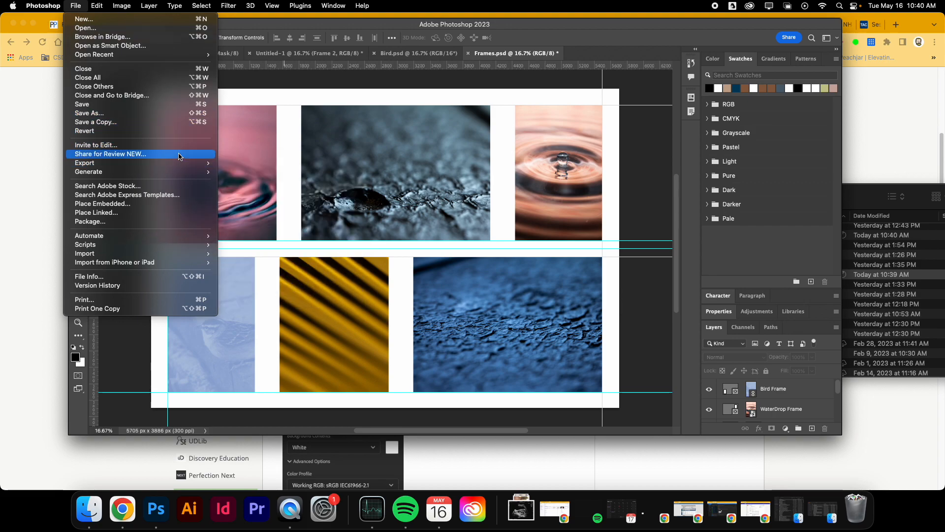
{"action": "mouse_move", "coordinate": [189, 164]}
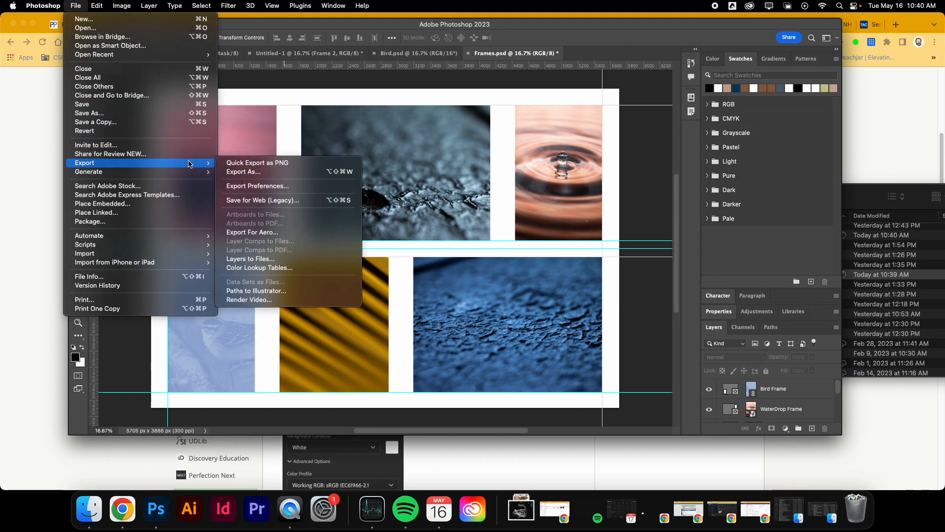
{"action": "left_click", "coordinate": [176, 111]}
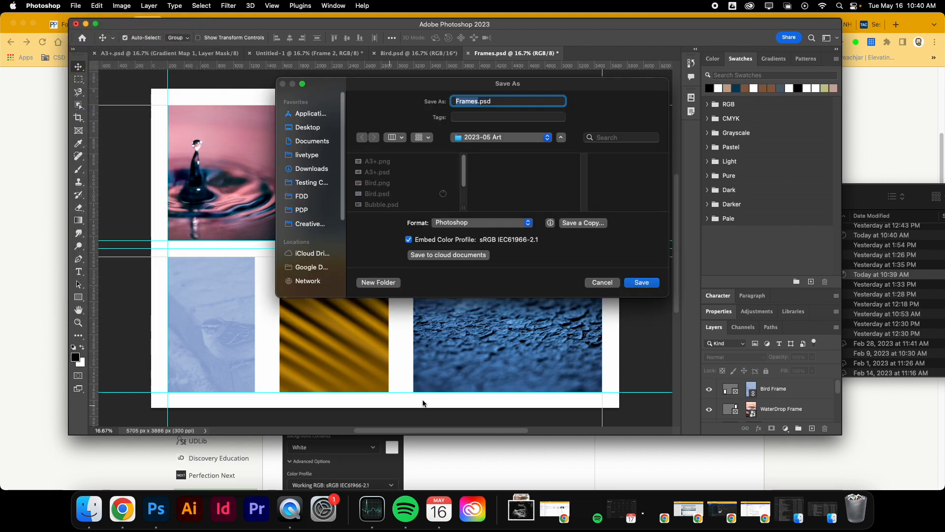
{"action": "left_click", "coordinate": [480, 222]}
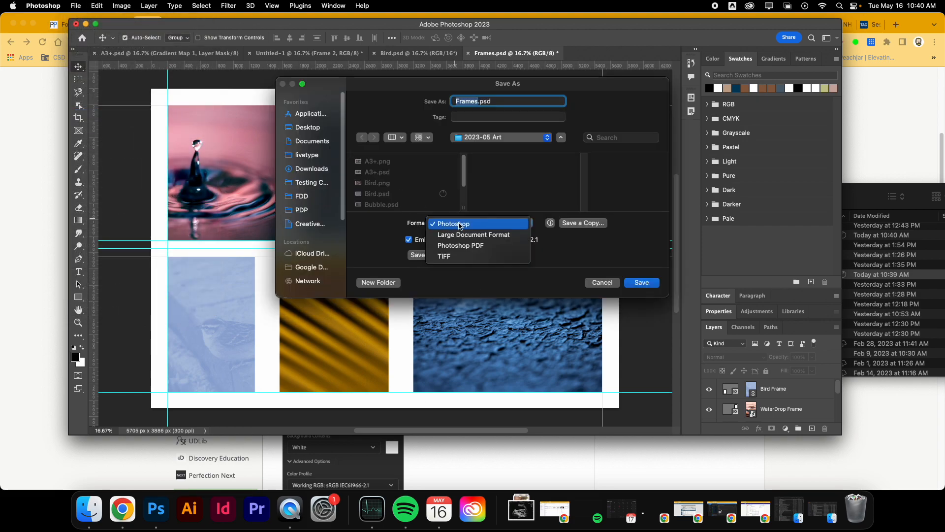
{"action": "left_click", "coordinate": [482, 246]}
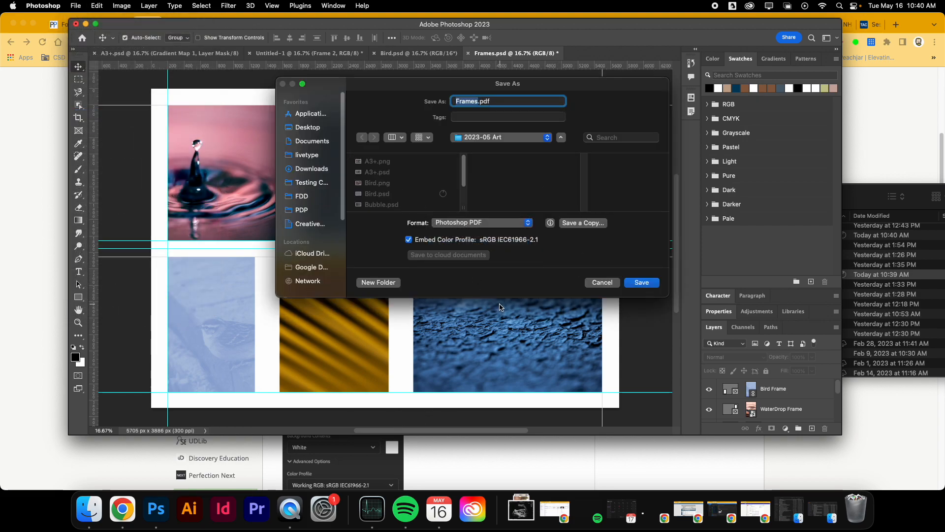
{"action": "left_click", "coordinate": [646, 283]}
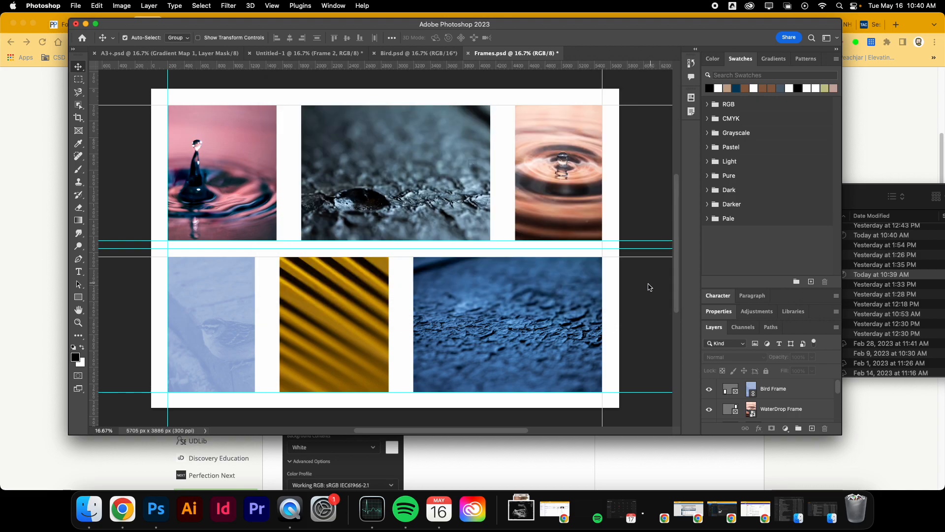
{"action": "left_click", "coordinate": [505, 200]}
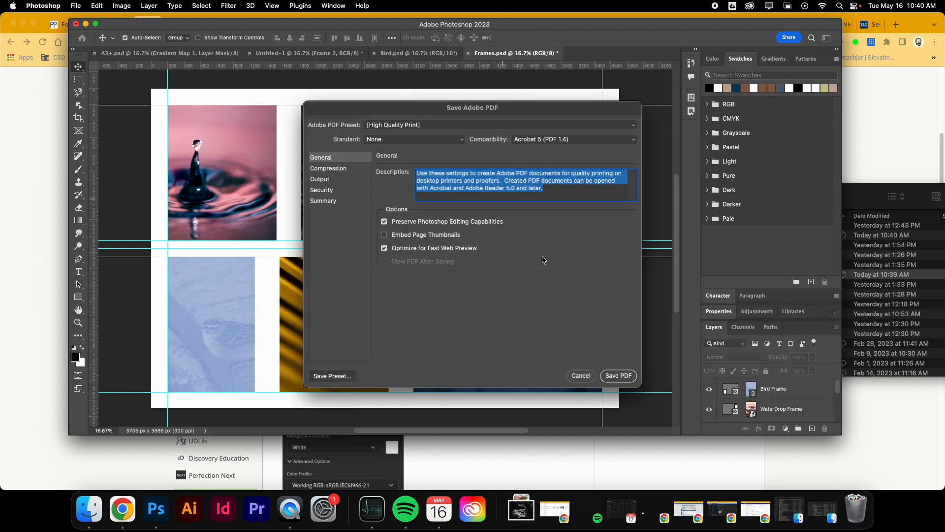
{"action": "left_click", "coordinate": [618, 375]}
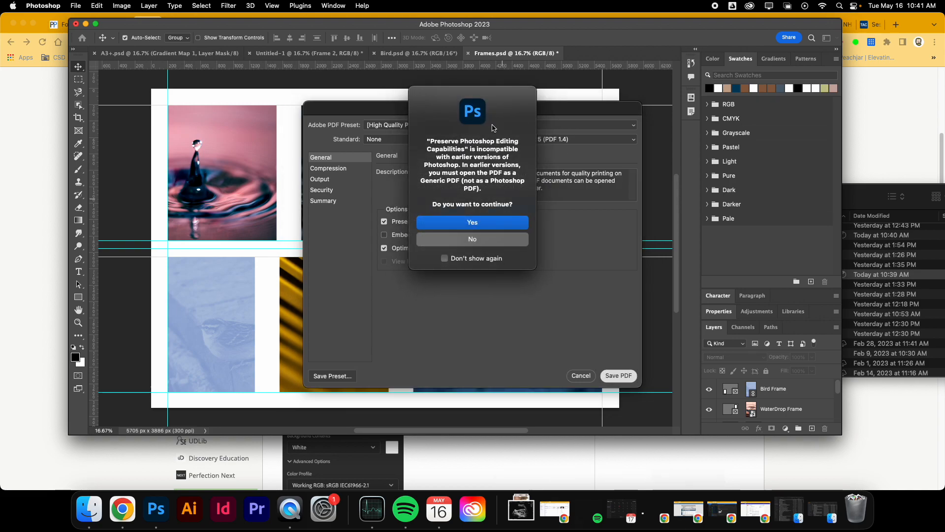
{"action": "left_click", "coordinate": [478, 230]}
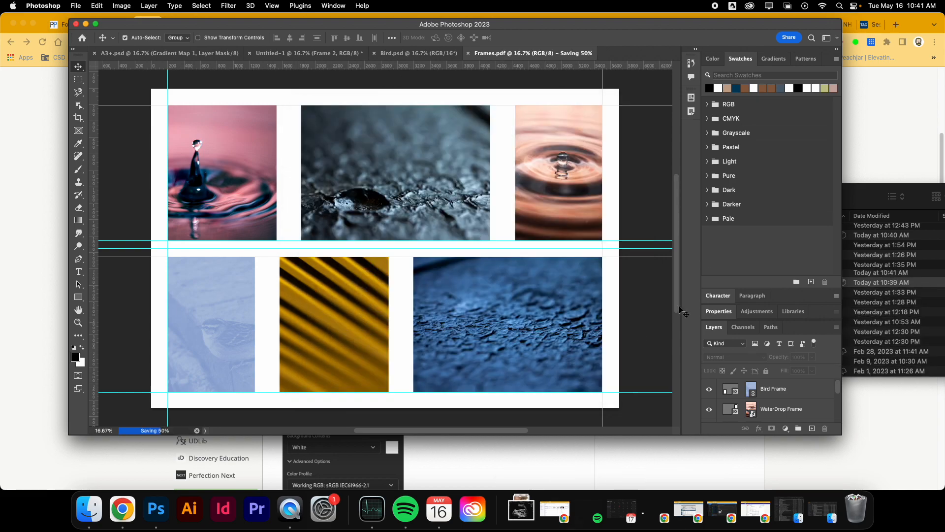
Switch to the PDP folder in Finder to preview the Frames.pdf file, close the preview and return to Photoshop.
{"action": "left_click", "coordinate": [876, 296]}
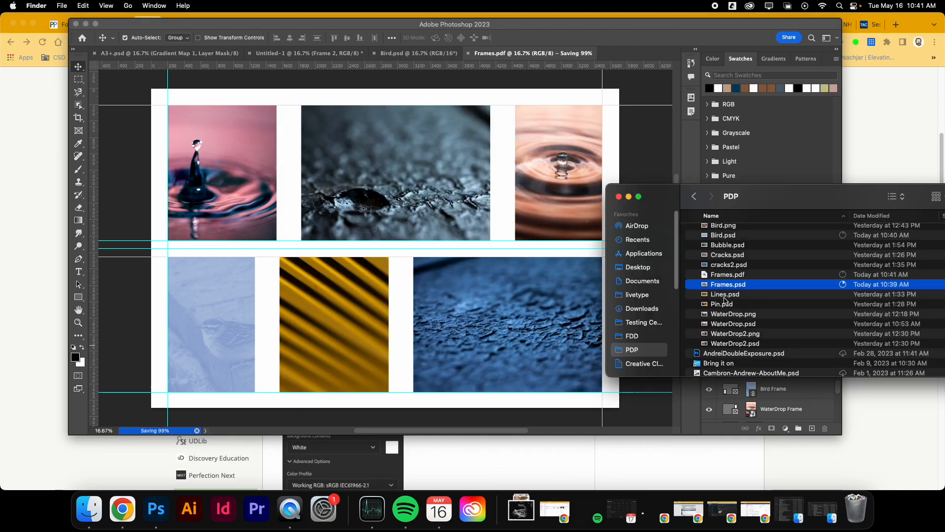
{"action": "left_click", "coordinate": [729, 275]}
{"action": "key", "text": "space"}
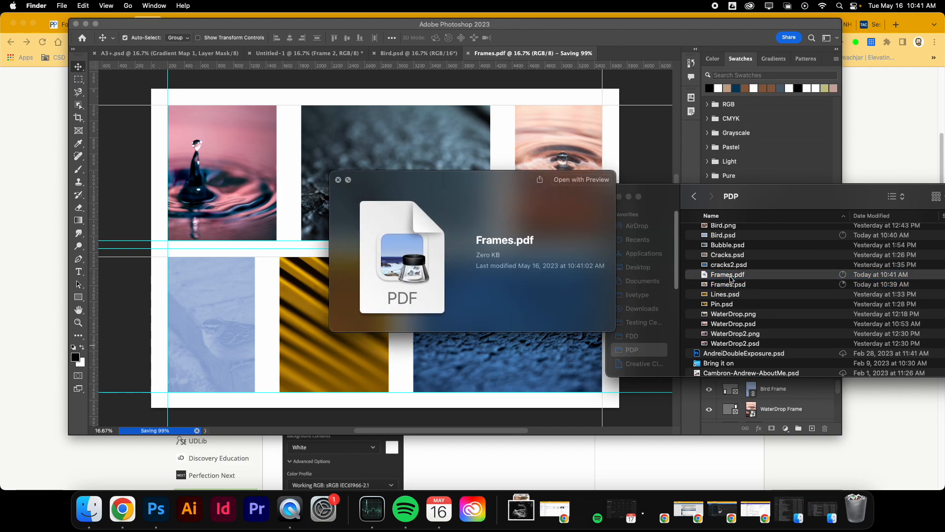
{"action": "key", "text": "space"}
{"action": "left_click", "coordinate": [736, 285]}
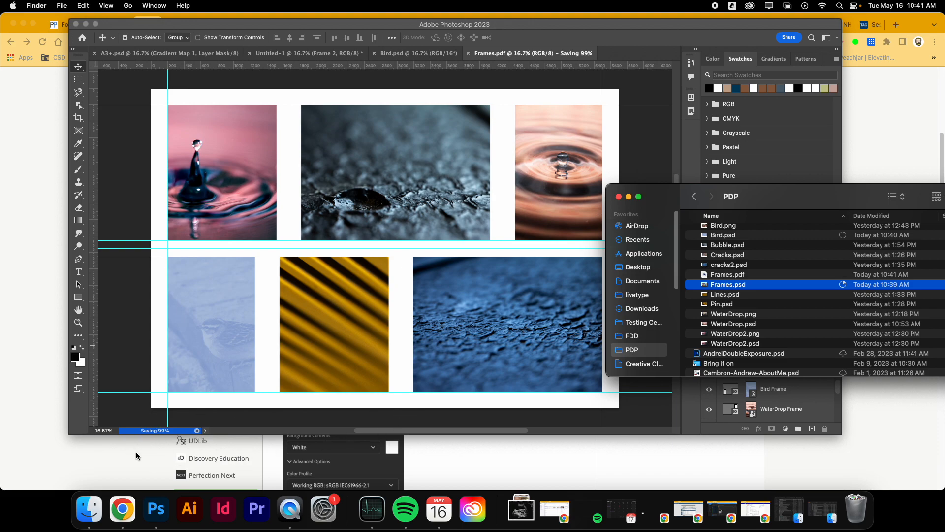
{"action": "left_click", "coordinate": [259, 414]}
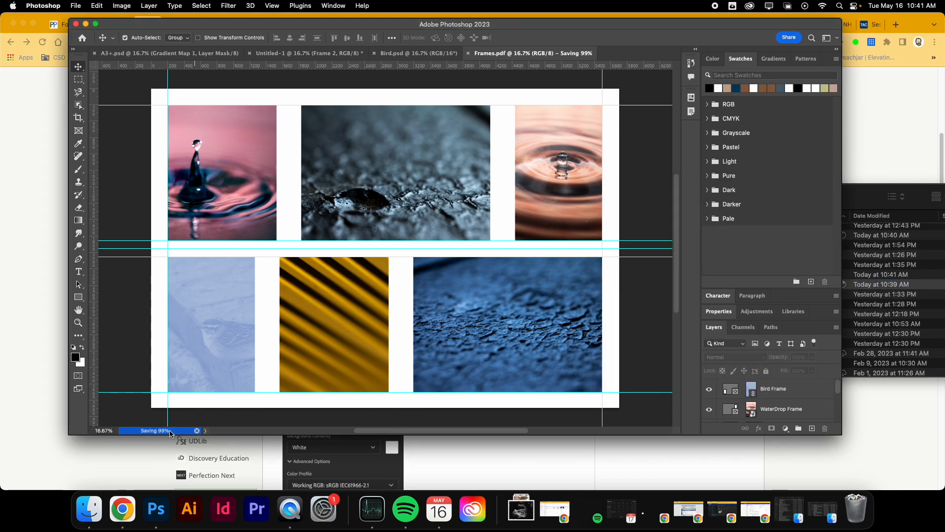
{"action": "left_click", "coordinate": [868, 288]}
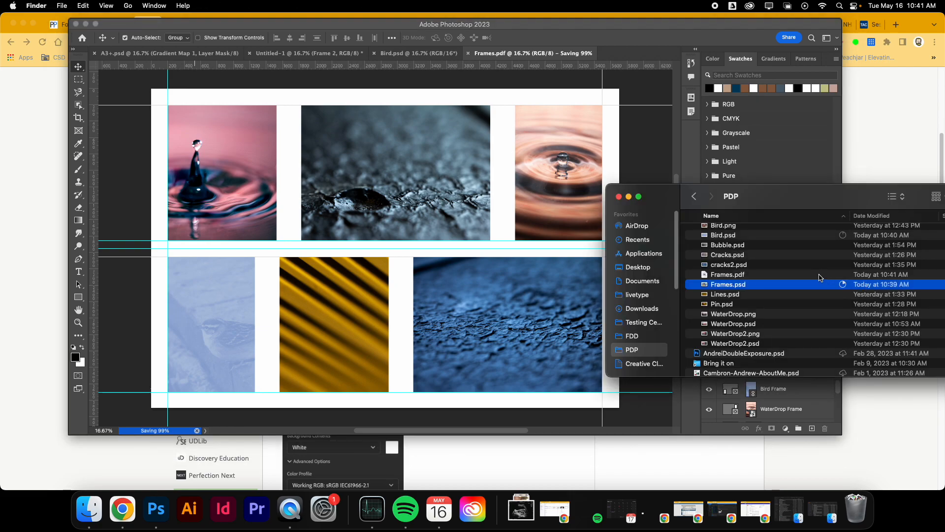
{"action": "left_click", "coordinate": [821, 275]}
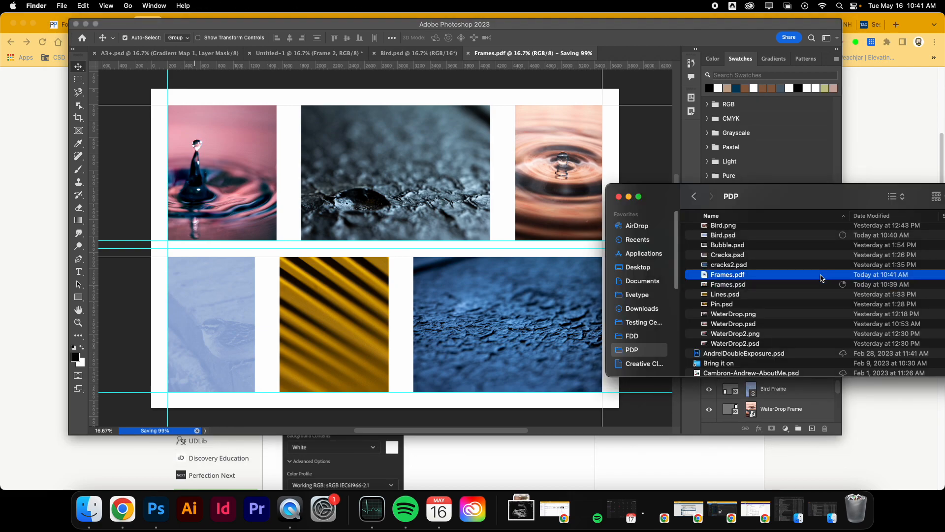
{"action": "key", "text": "space"}
{"action": "key", "text": "space"}
{"action": "left_click", "coordinate": [565, 417]}
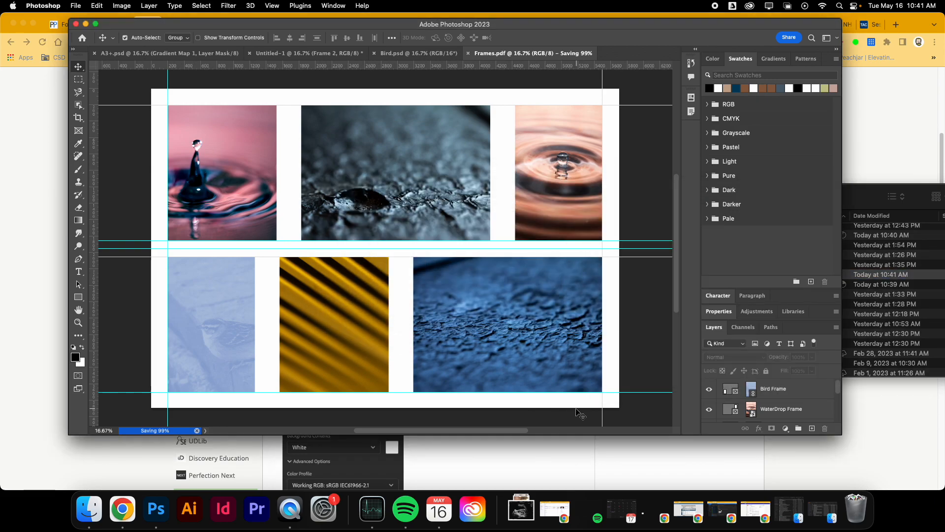
{"action": "left_click", "coordinate": [767, 412]}
{"action": "scroll", "coordinate": [654, 411], "scroll_direction": "down", "scroll_amount": 2}
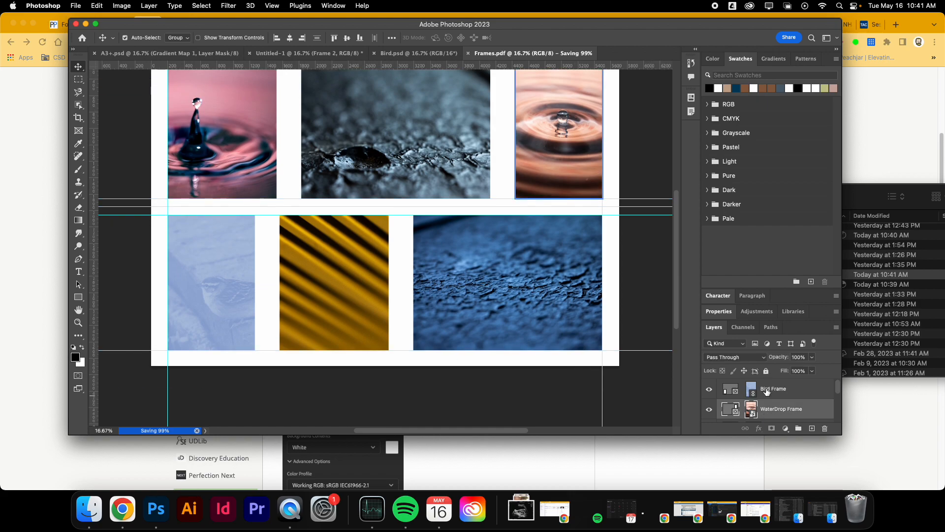
{"action": "left_click", "coordinate": [766, 391]}
{"action": "scroll", "coordinate": [588, 390], "scroll_direction": "down", "scroll_amount": 2}
{"action": "scroll", "coordinate": [598, 387], "scroll_direction": "up", "scroll_amount": 7}
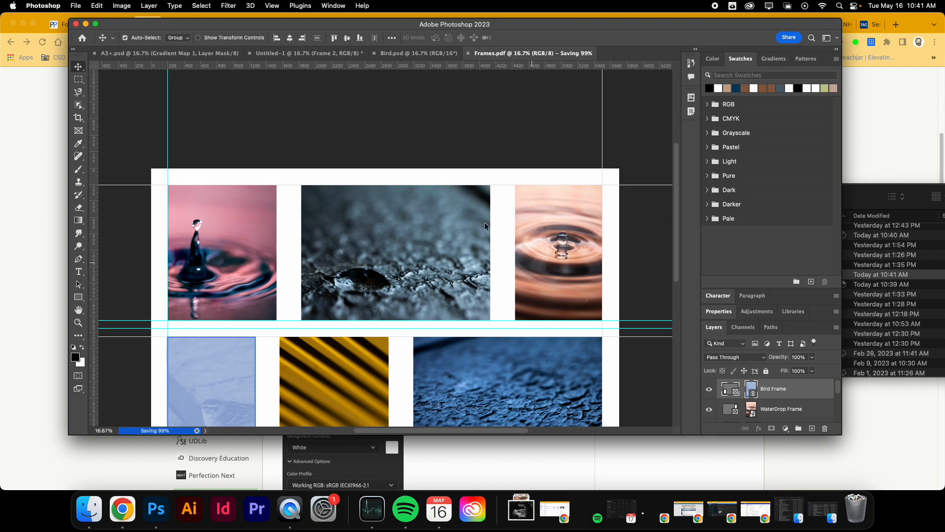
{"action": "left_click", "coordinate": [265, 131]}
{"action": "scroll", "coordinate": [232, 181], "scroll_direction": "down", "scroll_amount": 4}
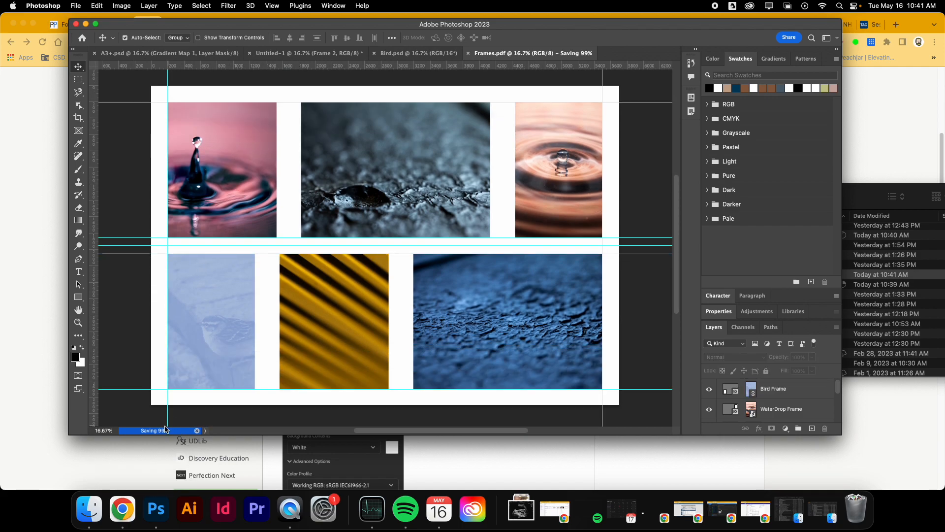
Open Frames.pdf from the PDP folder in Preview, inspect all six framed images on the page, and close it.
{"action": "left_click", "coordinate": [792, 274]}
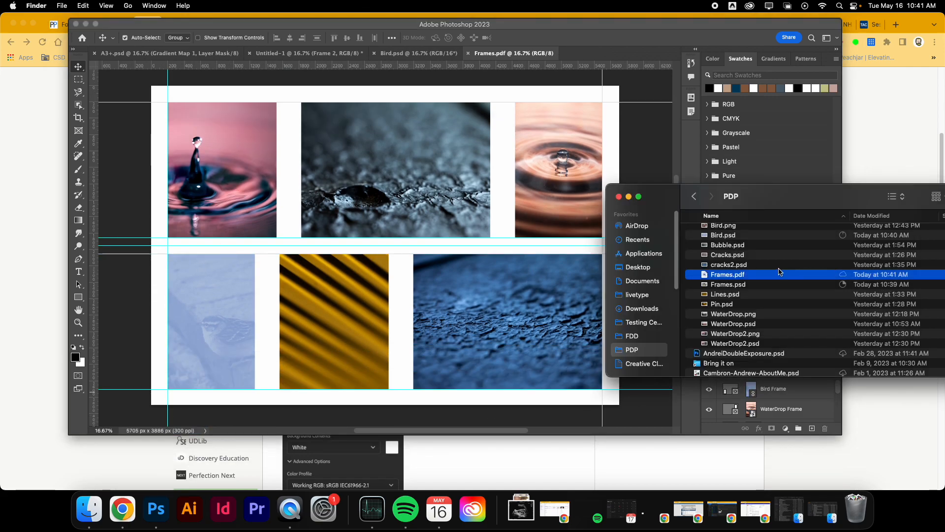
{"action": "double_click", "coordinate": [741, 274]}
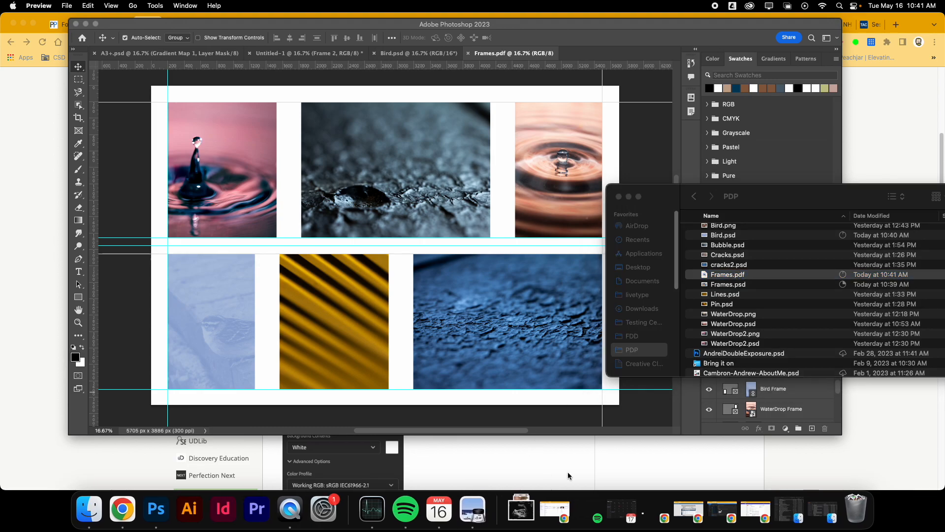
{"action": "scroll", "coordinate": [553, 350], "scroll_direction": "down", "scroll_amount": 8}
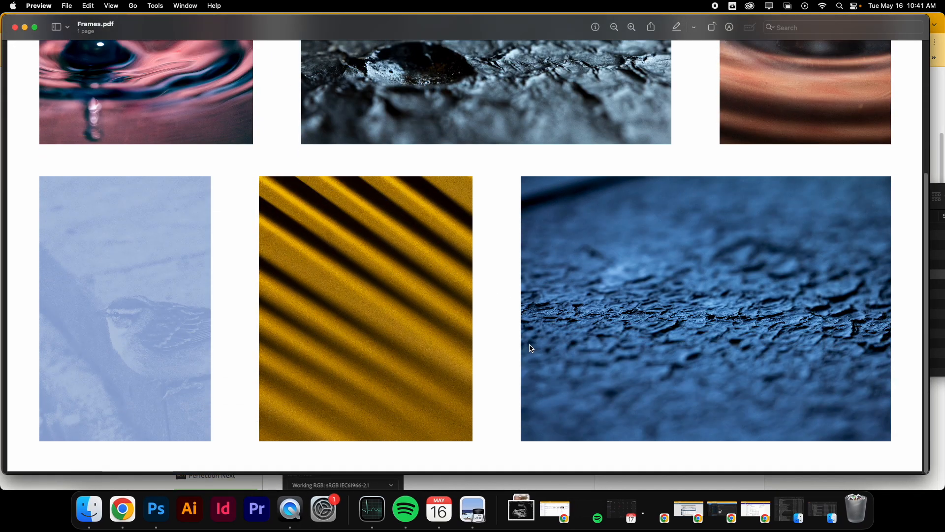
{"action": "scroll", "coordinate": [531, 348], "scroll_direction": "up", "scroll_amount": 5}
{"action": "scroll", "coordinate": [530, 345], "scroll_direction": "up", "scroll_amount": 3}
{"action": "scroll", "coordinate": [530, 345], "scroll_direction": "down", "scroll_amount": 8}
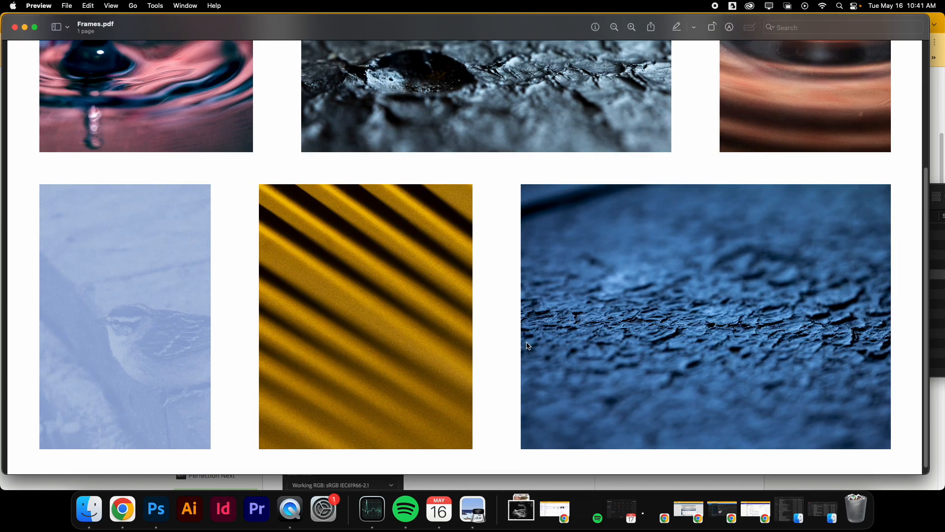
{"action": "scroll", "coordinate": [528, 345], "scroll_direction": "up", "scroll_amount": 8}
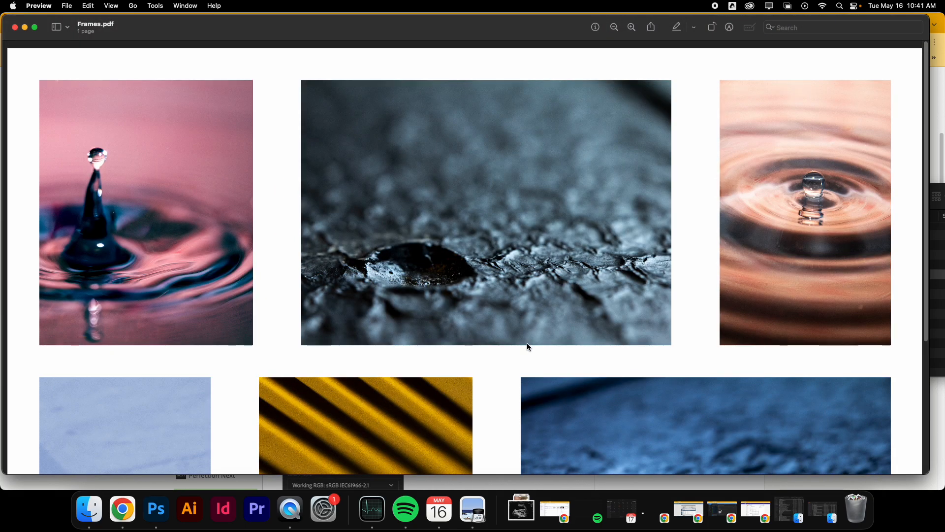
{"action": "scroll", "coordinate": [527, 343], "scroll_direction": "down", "scroll_amount": 5}
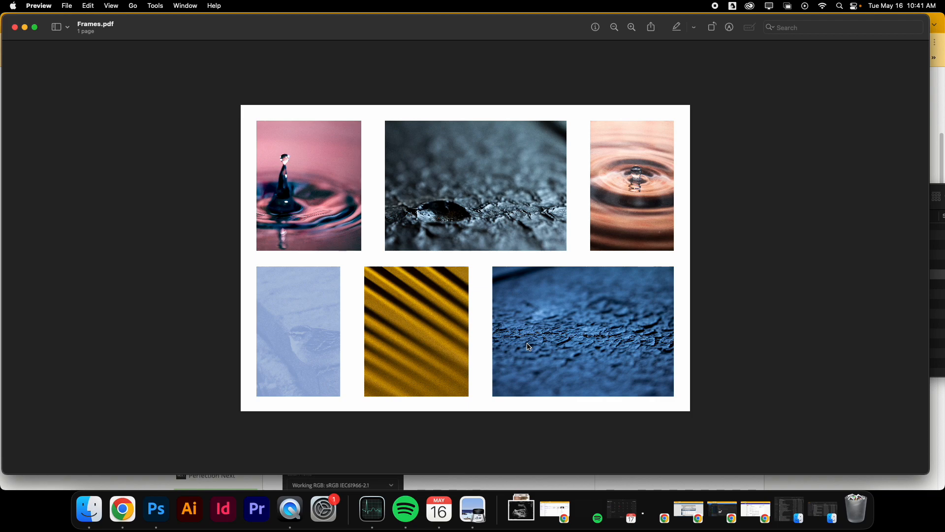
{"action": "left_click", "coordinate": [15, 27]}
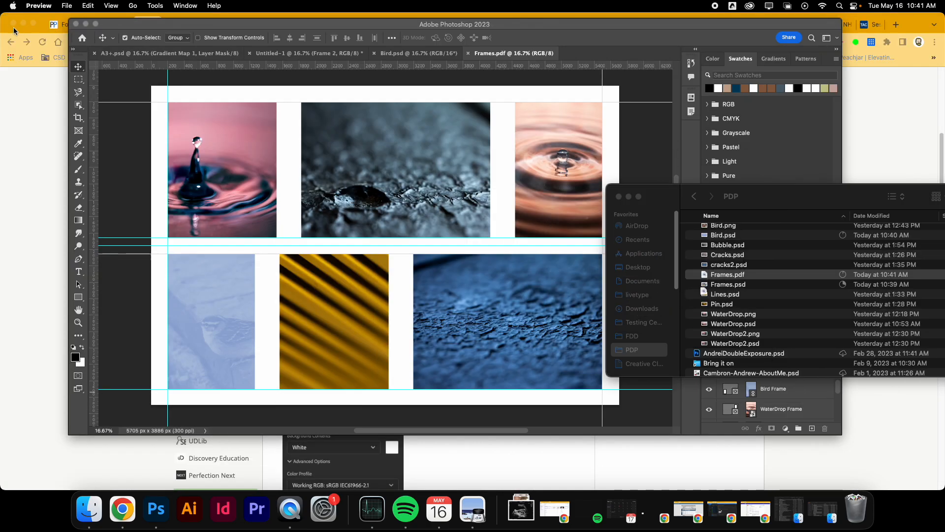
Switch to the A3+.psd document in Photoshop and extend the window downward to show more of its layers.
{"action": "left_click", "coordinate": [163, 56]}
{"action": "left_click", "coordinate": [163, 56]}
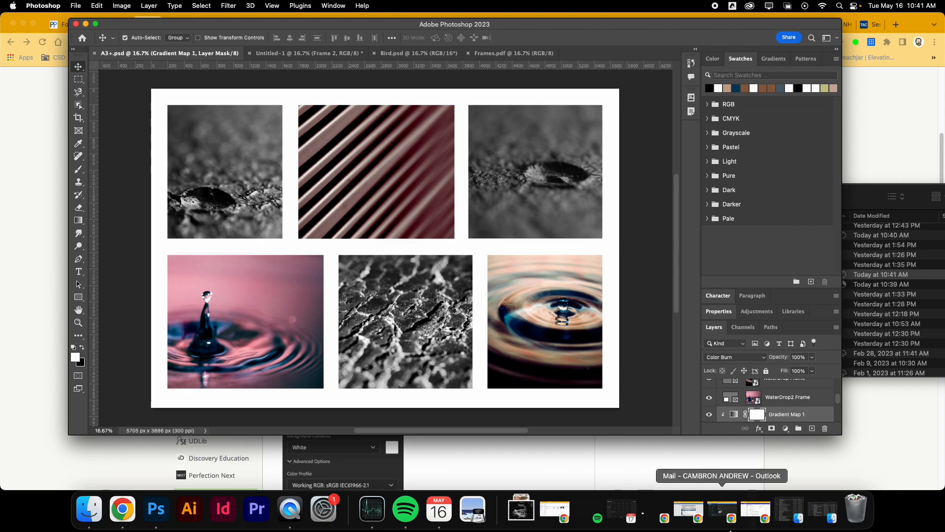
{"action": "scroll", "coordinate": [734, 414], "scroll_direction": "up", "scroll_amount": 5}
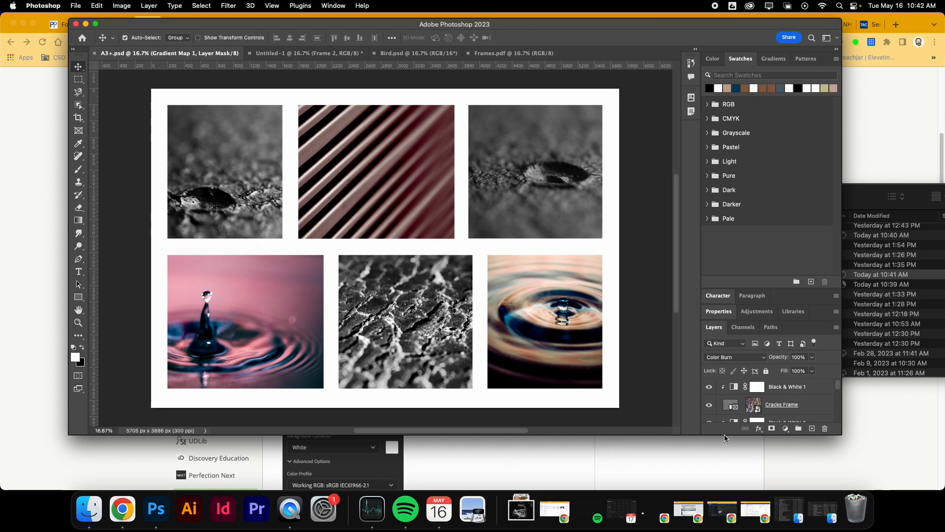
{"action": "left_click_drag", "start_coordinate": [726, 434], "coordinate": [725, 490]}
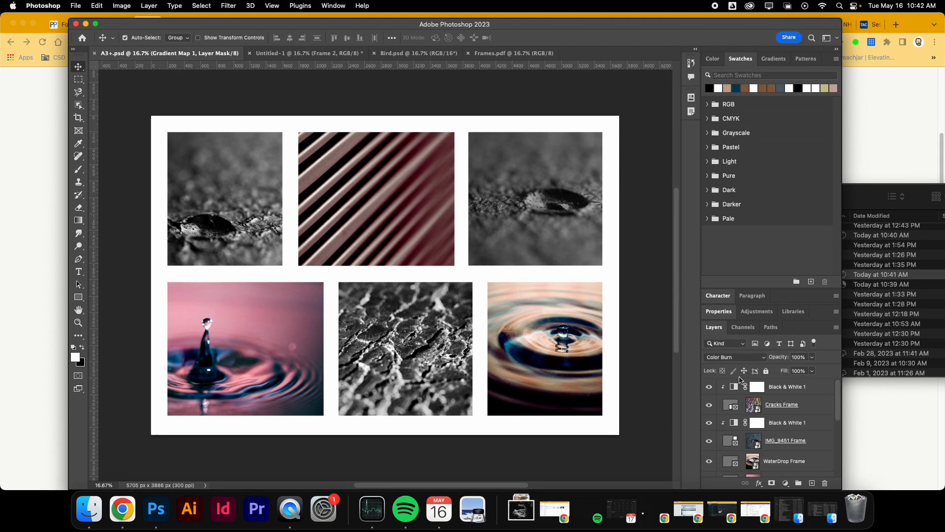
{"action": "scroll", "coordinate": [738, 427], "scroll_direction": "down", "scroll_amount": 2}
Toggle the visibility of the Black & White 1 adjustment above IMG_9451 Frame to compare the image with and without it, leaving it visible.
{"action": "left_click", "coordinate": [754, 413]}
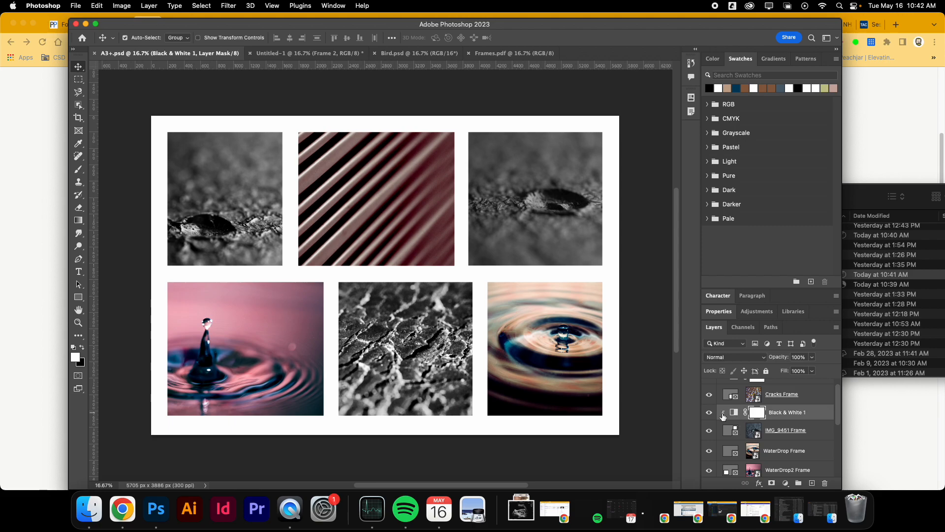
{"action": "left_click", "coordinate": [710, 412]}
{"action": "left_click", "coordinate": [710, 413]}
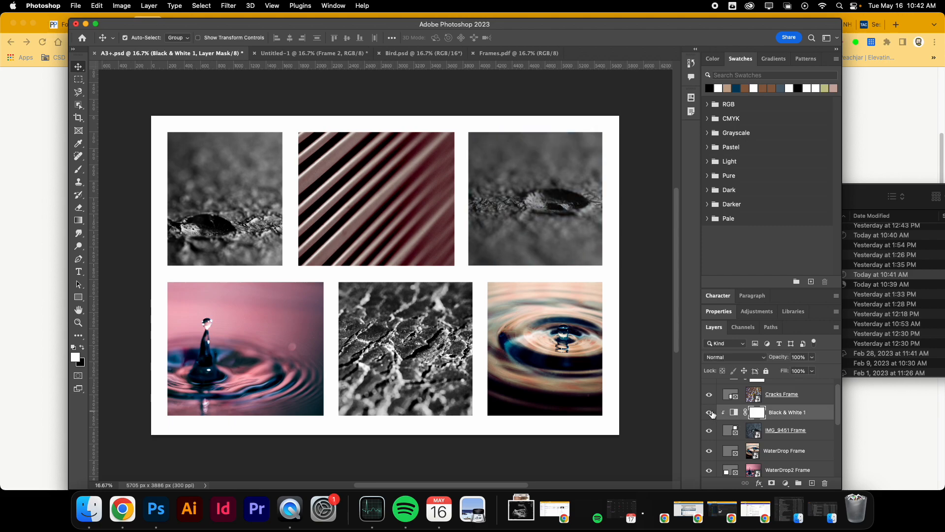
{"action": "left_click", "coordinate": [710, 413]}
{"action": "left_click", "coordinate": [710, 413]}
{"action": "left_click", "coordinate": [710, 413]}
{"action": "left_click", "coordinate": [710, 412]}
{"action": "scroll", "coordinate": [636, 422], "scroll_direction": "down", "scroll_amount": 1}
{"action": "scroll", "coordinate": [637, 423], "scroll_direction": "up", "scroll_amount": 5}
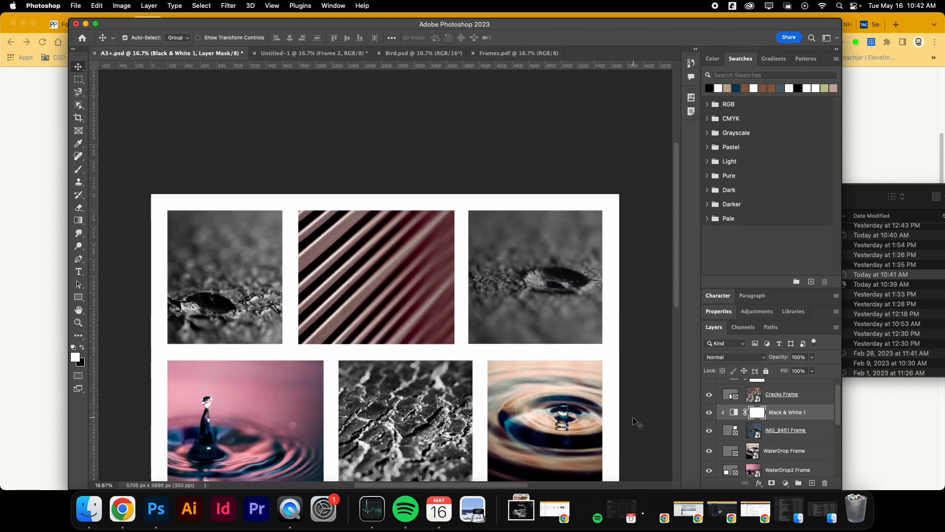